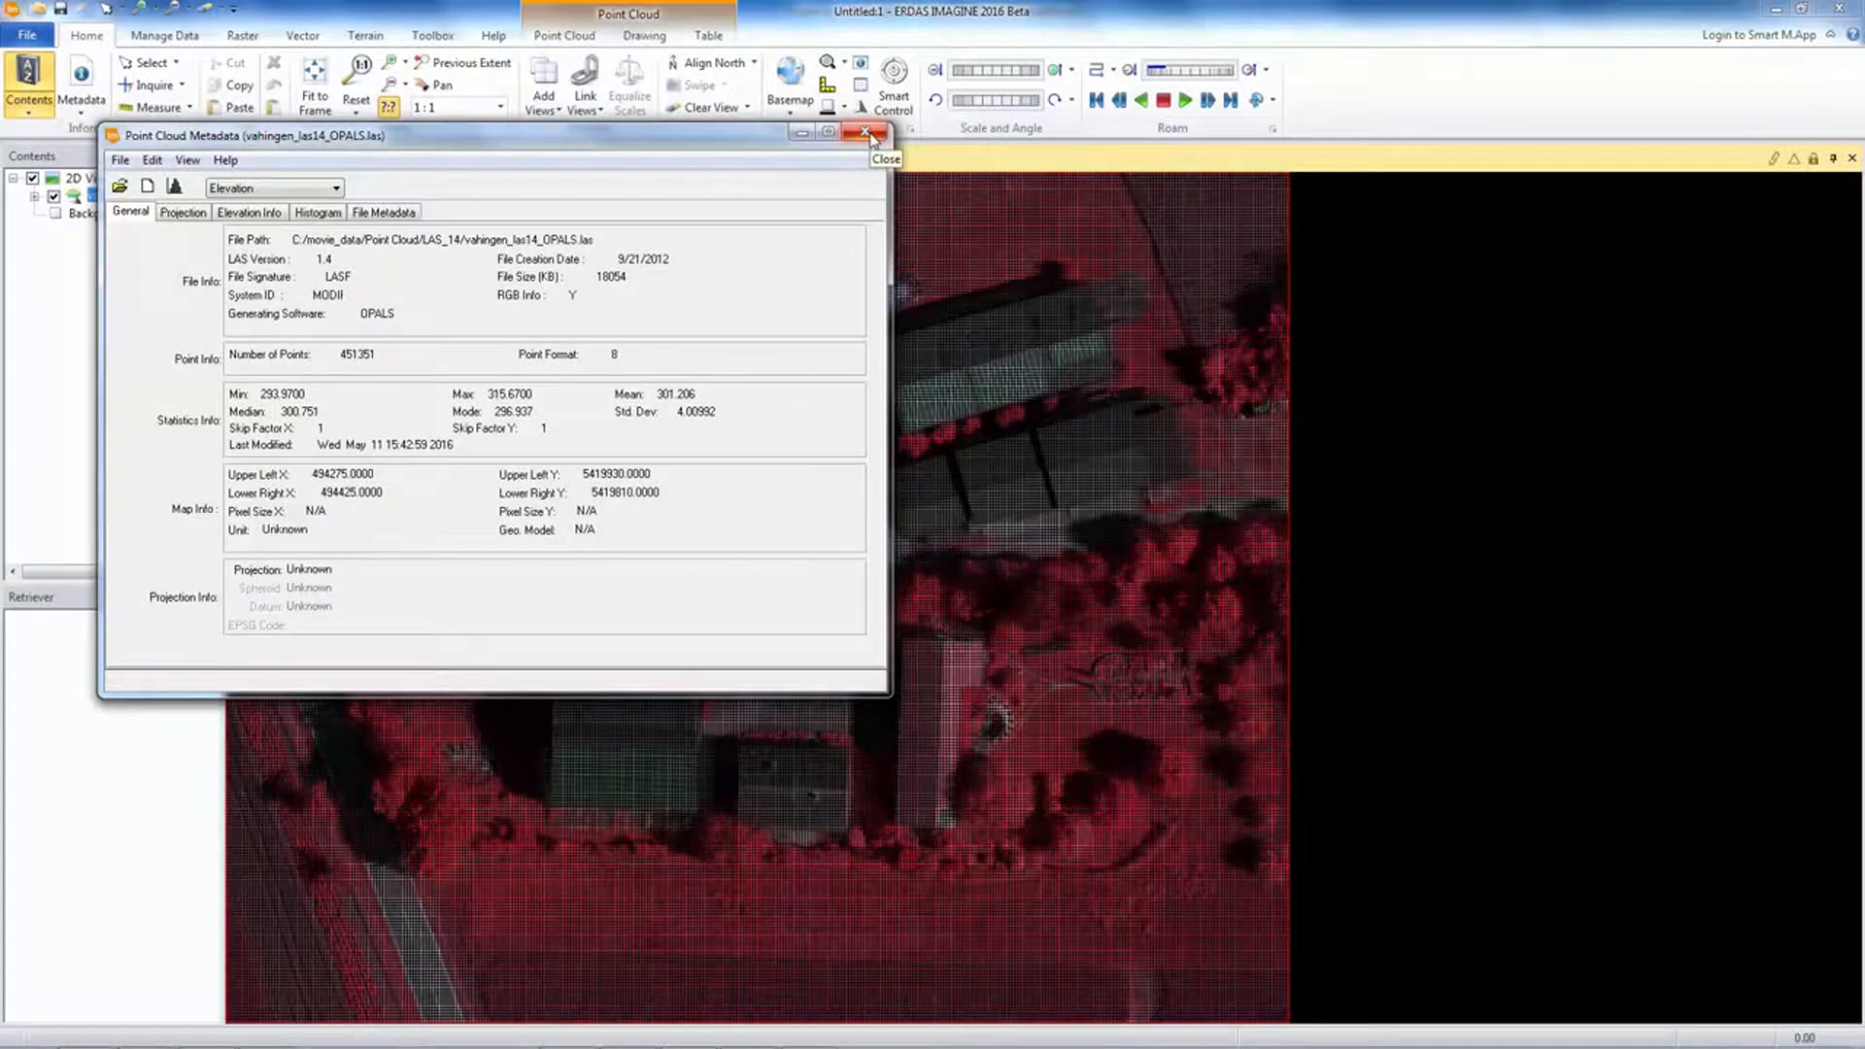
Step: Close the point cloud metadata, show vahingen_las14_OPALS.las in 3D and rotate it to an oblique view
left_click(868, 137)
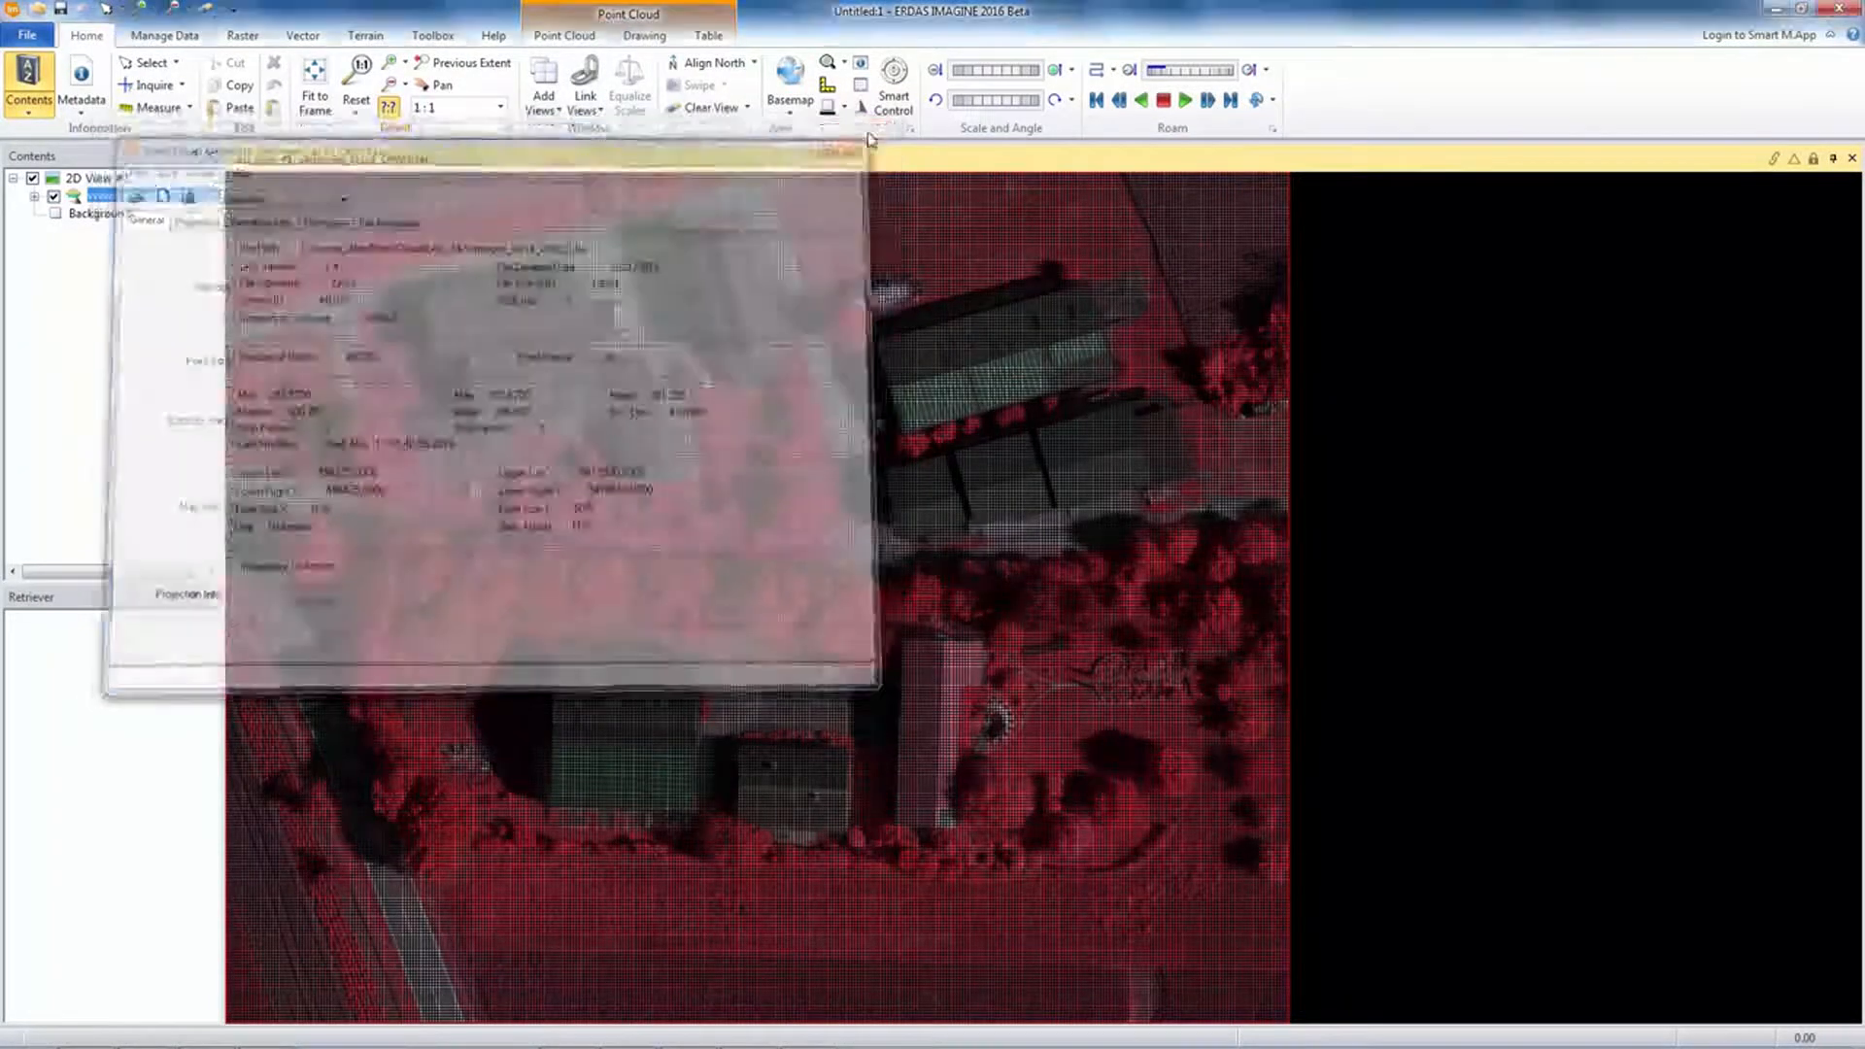
left_click(568, 36)
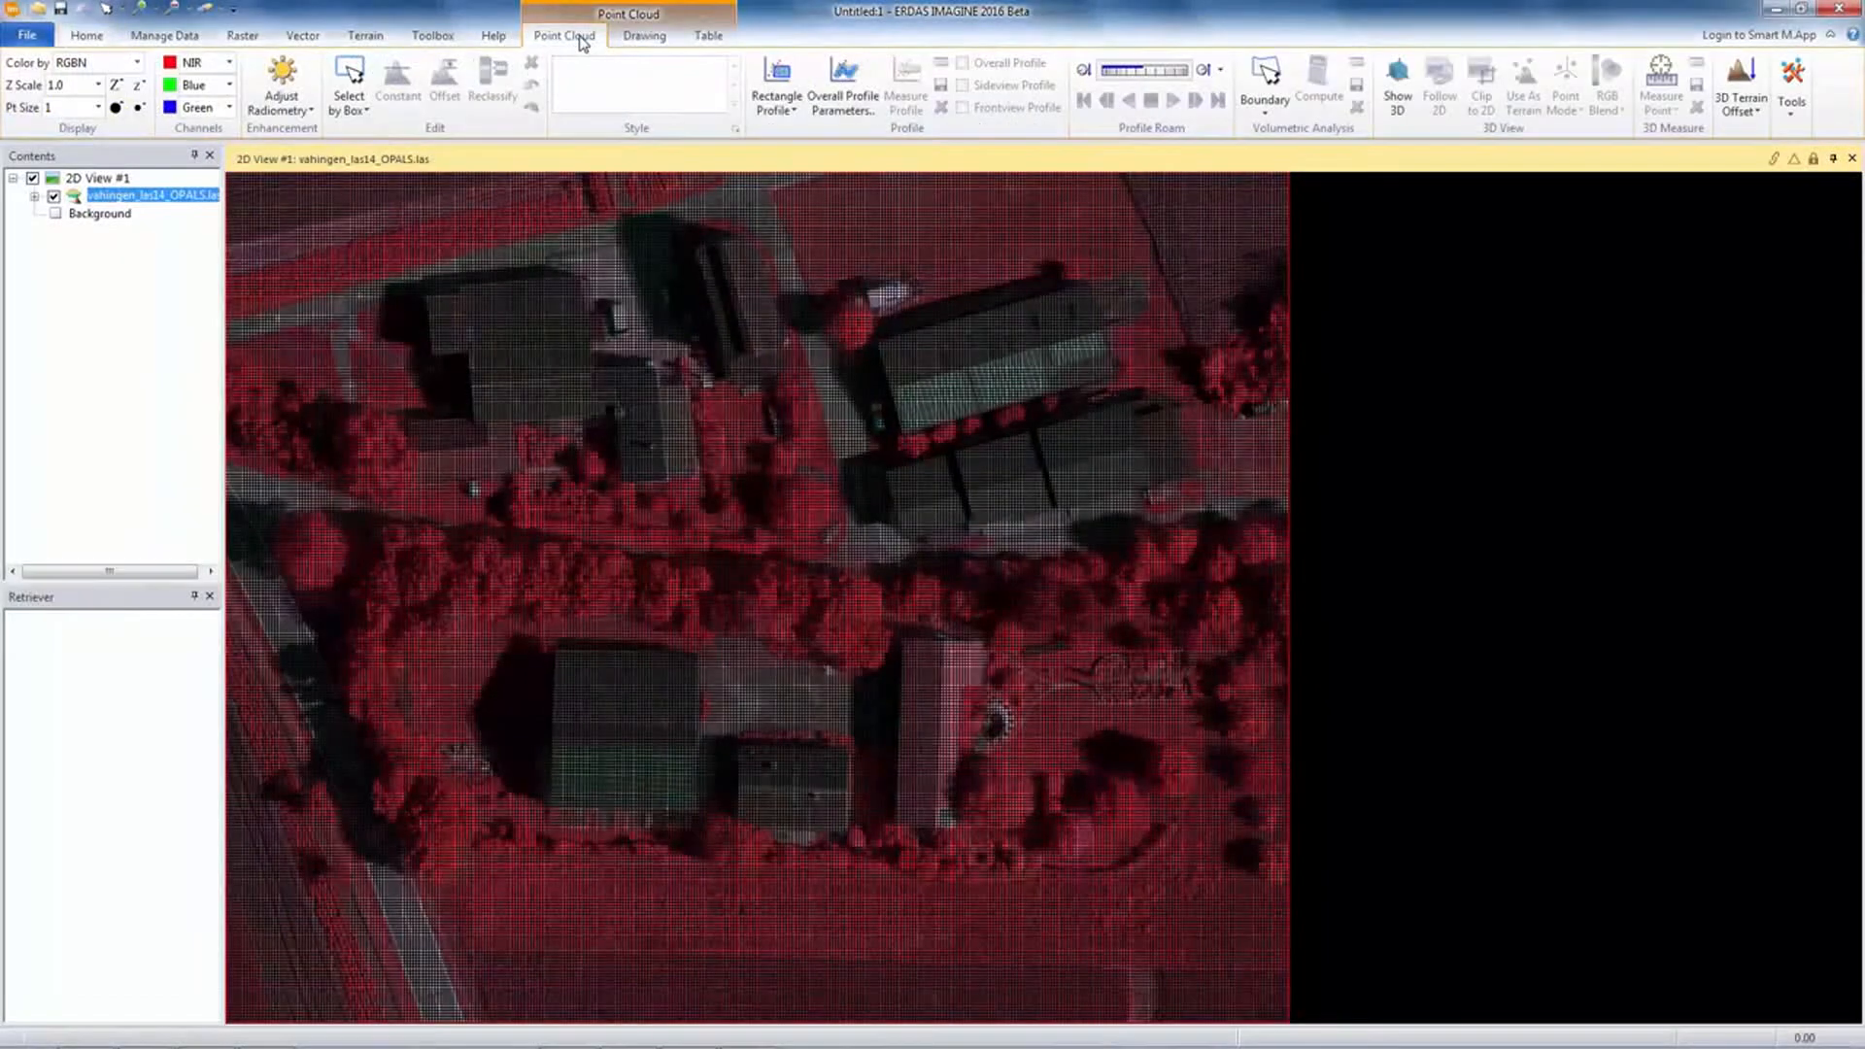
left_click(1396, 95)
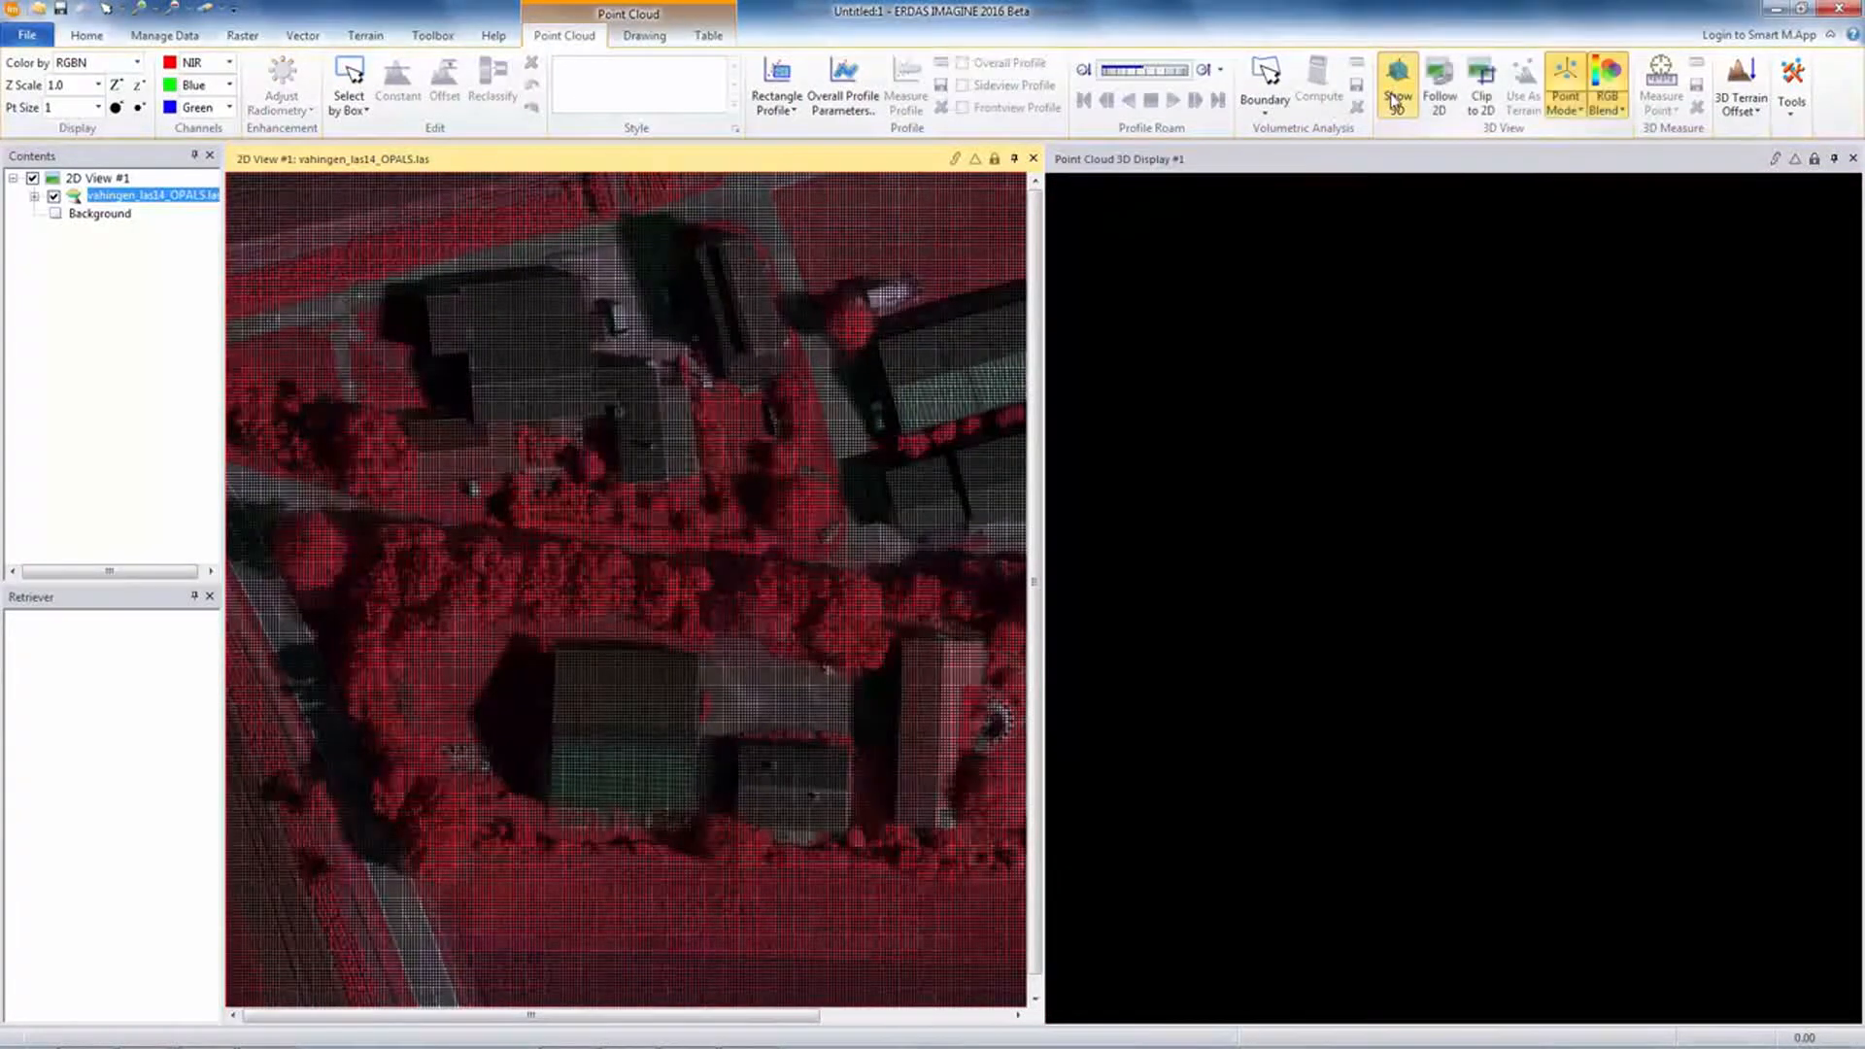
left_click_drag(1455, 565, 1265, 789)
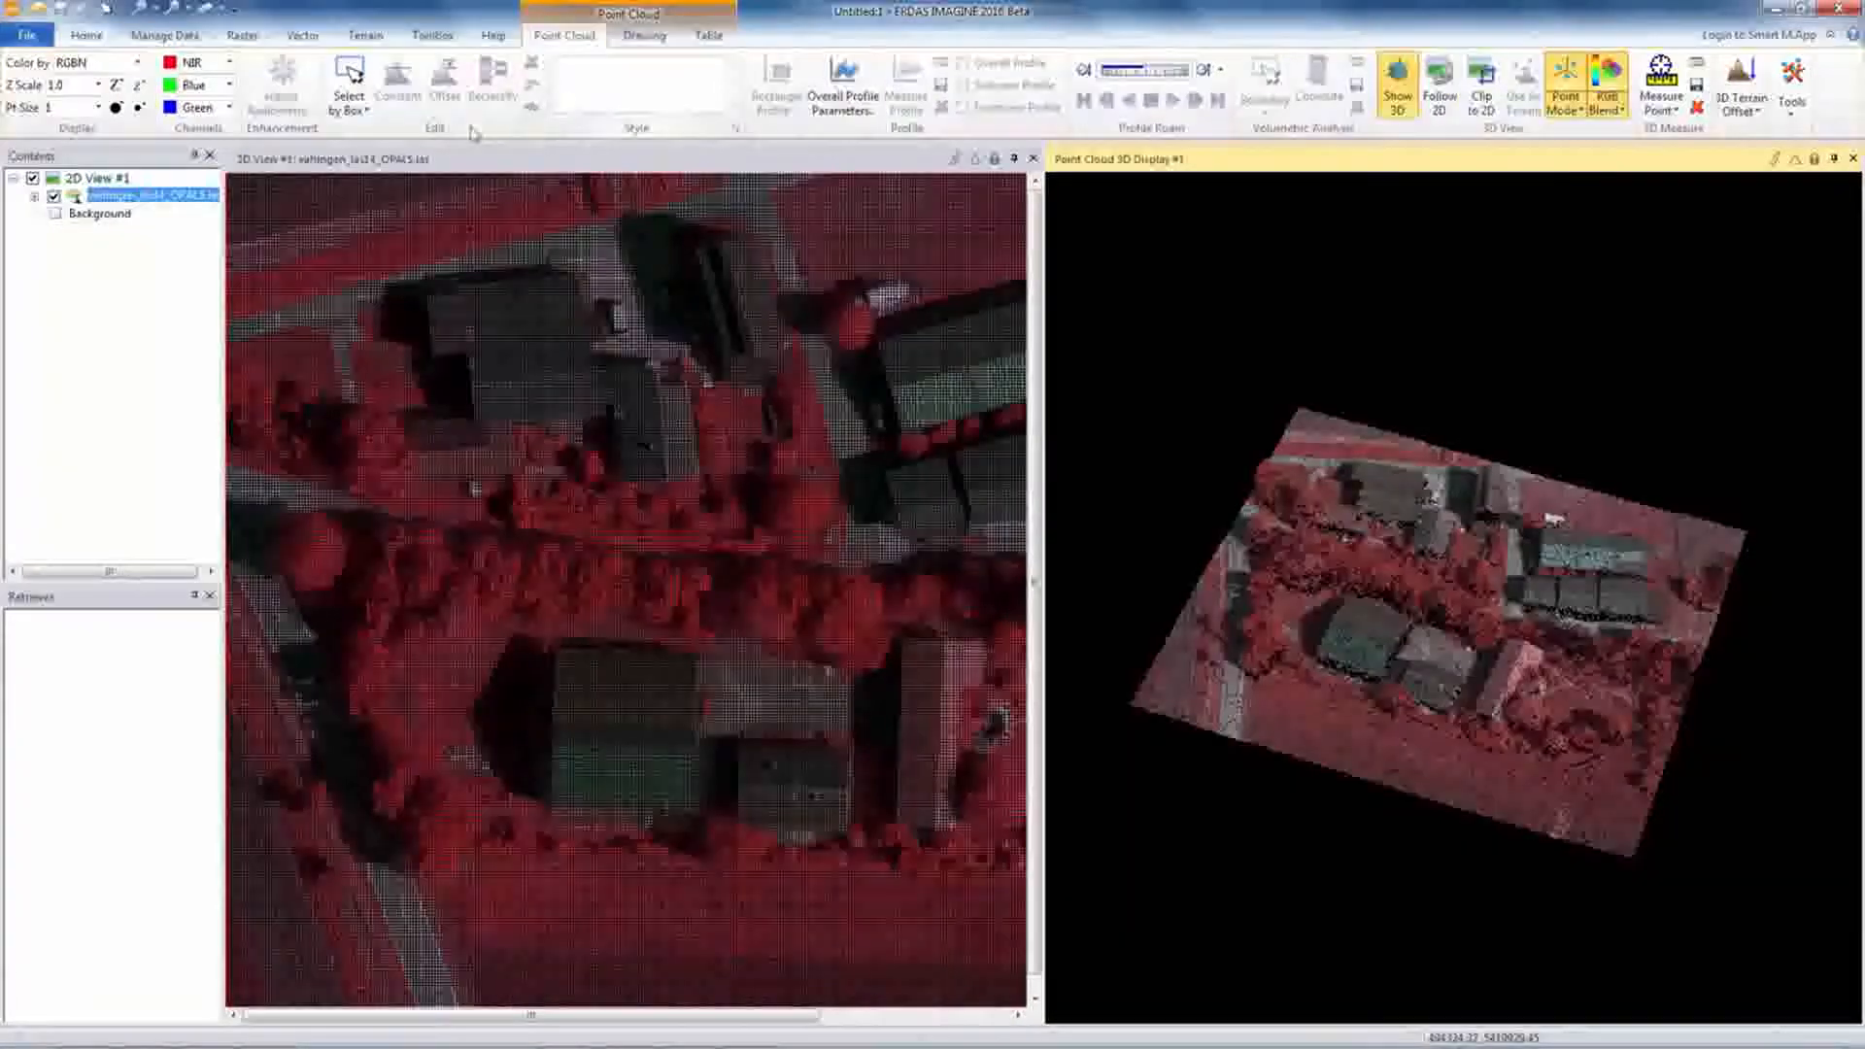
Step: Select by box the points along the north edge of the large upper-left building in the 2D view
left_click(349, 106)
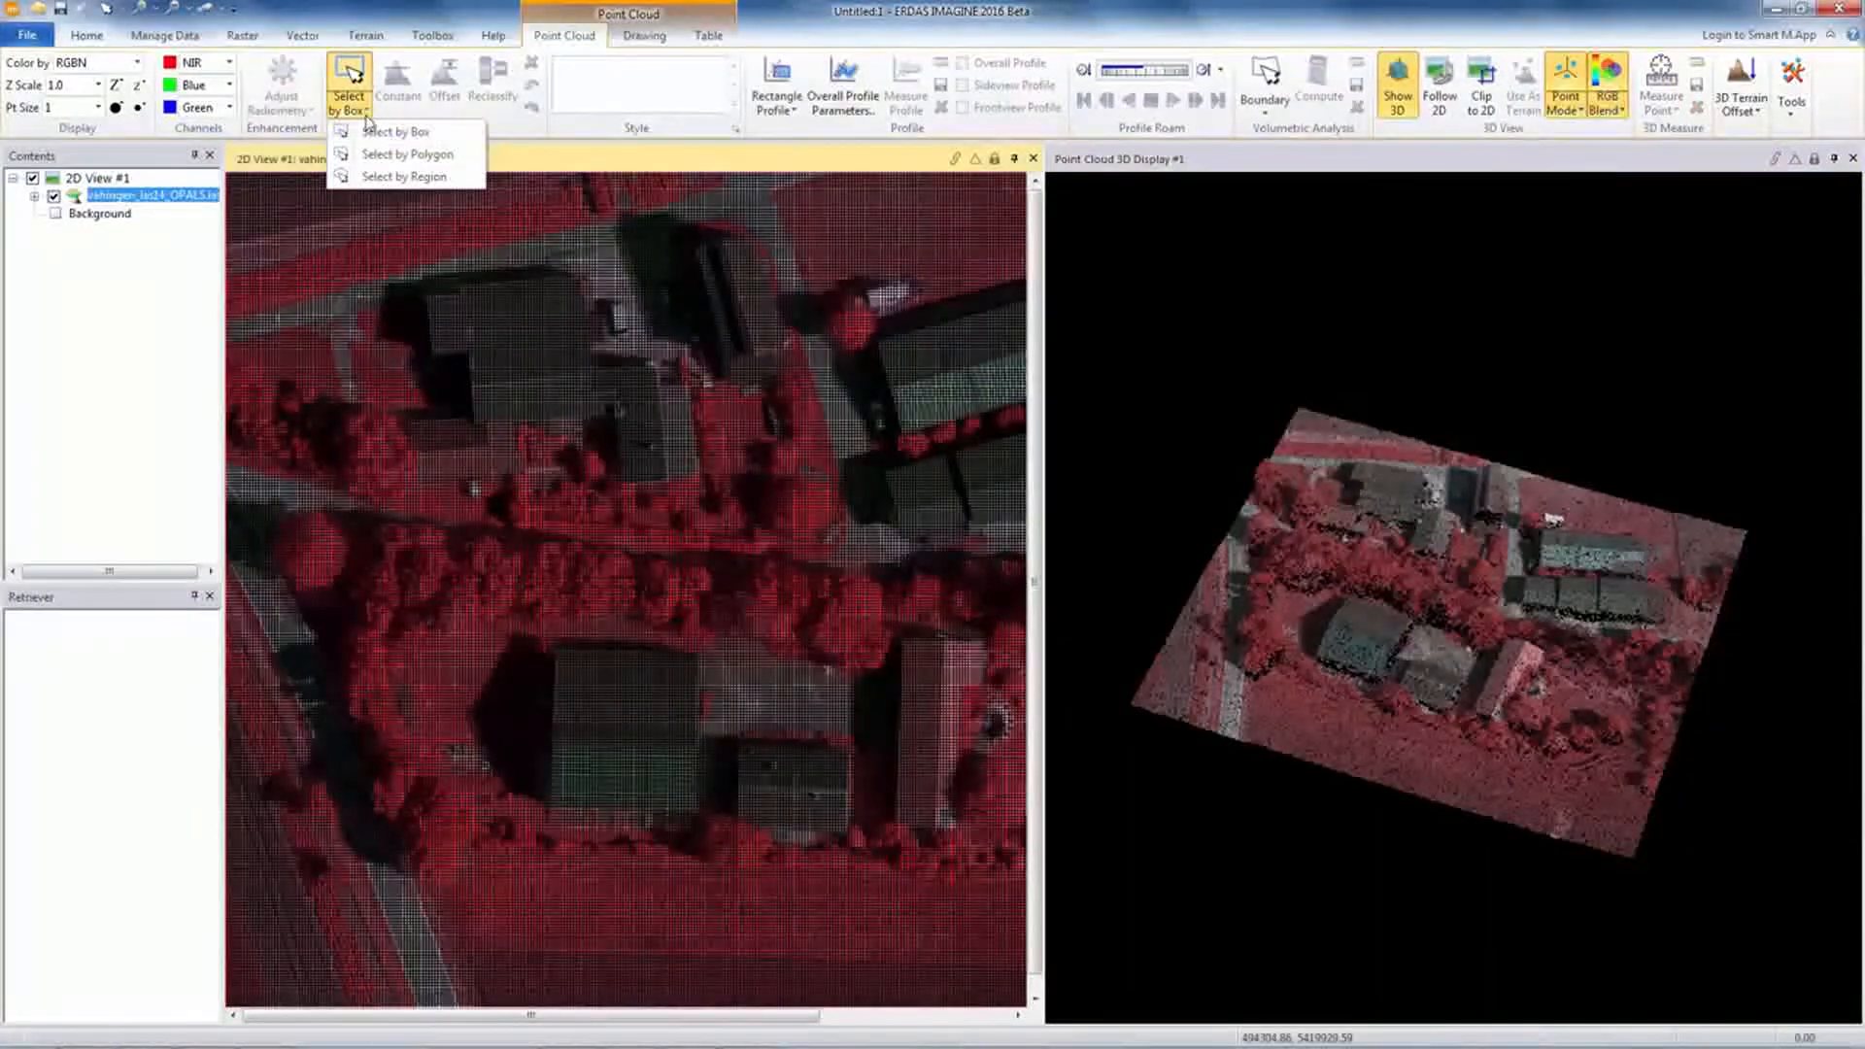
left_click(386, 132)
left_click_drag(398, 224, 547, 310)
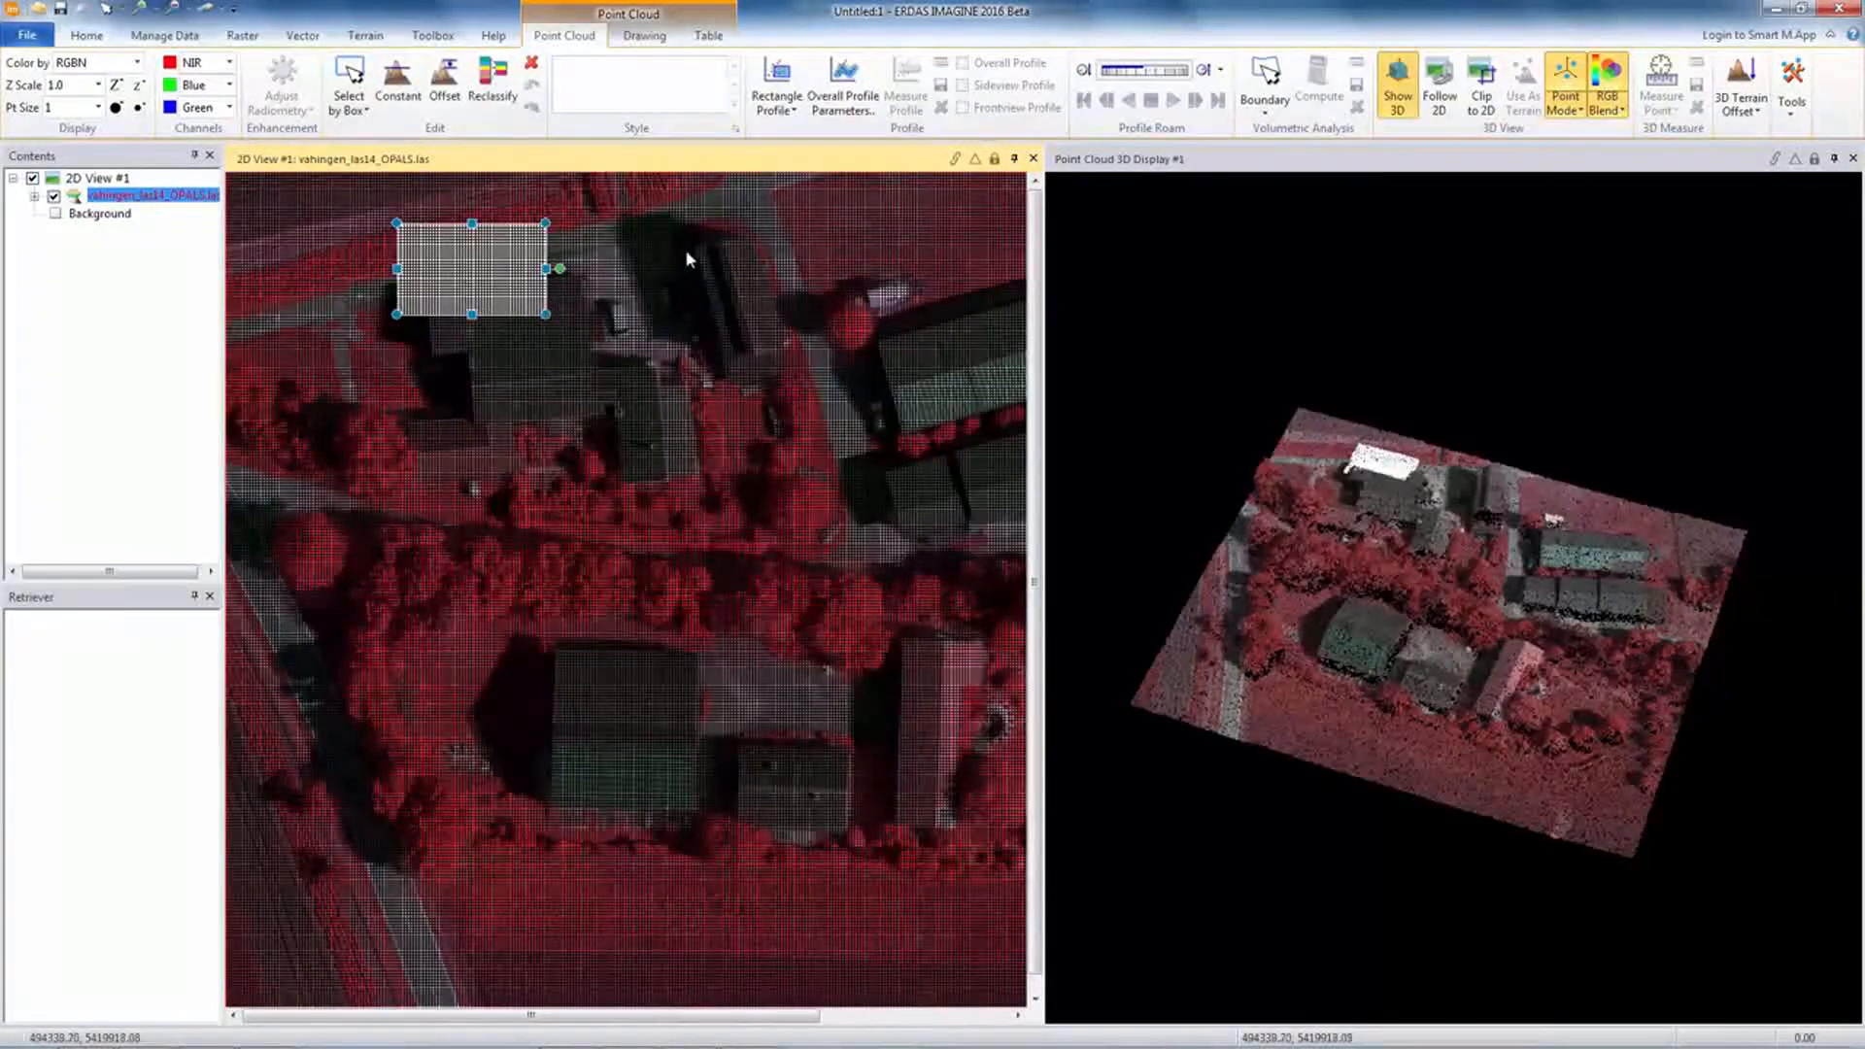
Step: Draw a rectangle profile across the small building southeast of the box selection in the 2D view
left_click(777, 105)
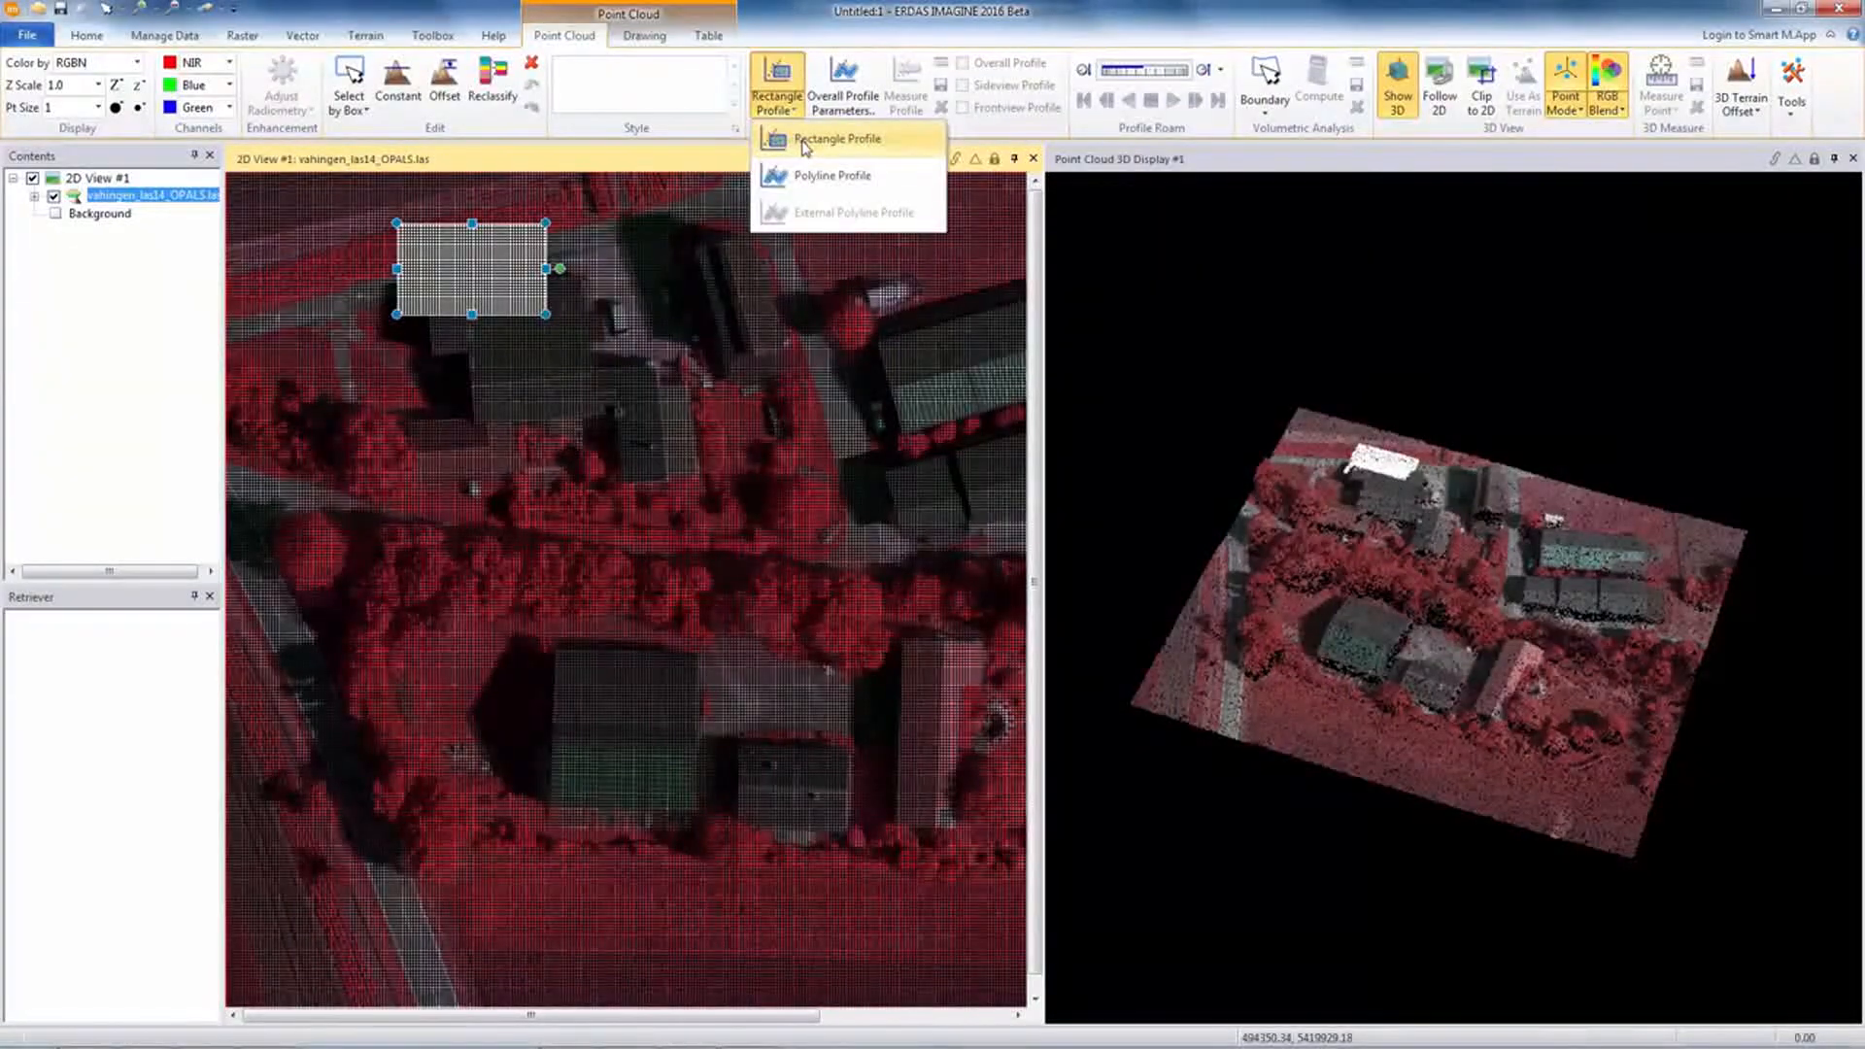
left_click(803, 146)
left_click_drag(590, 385, 760, 418)
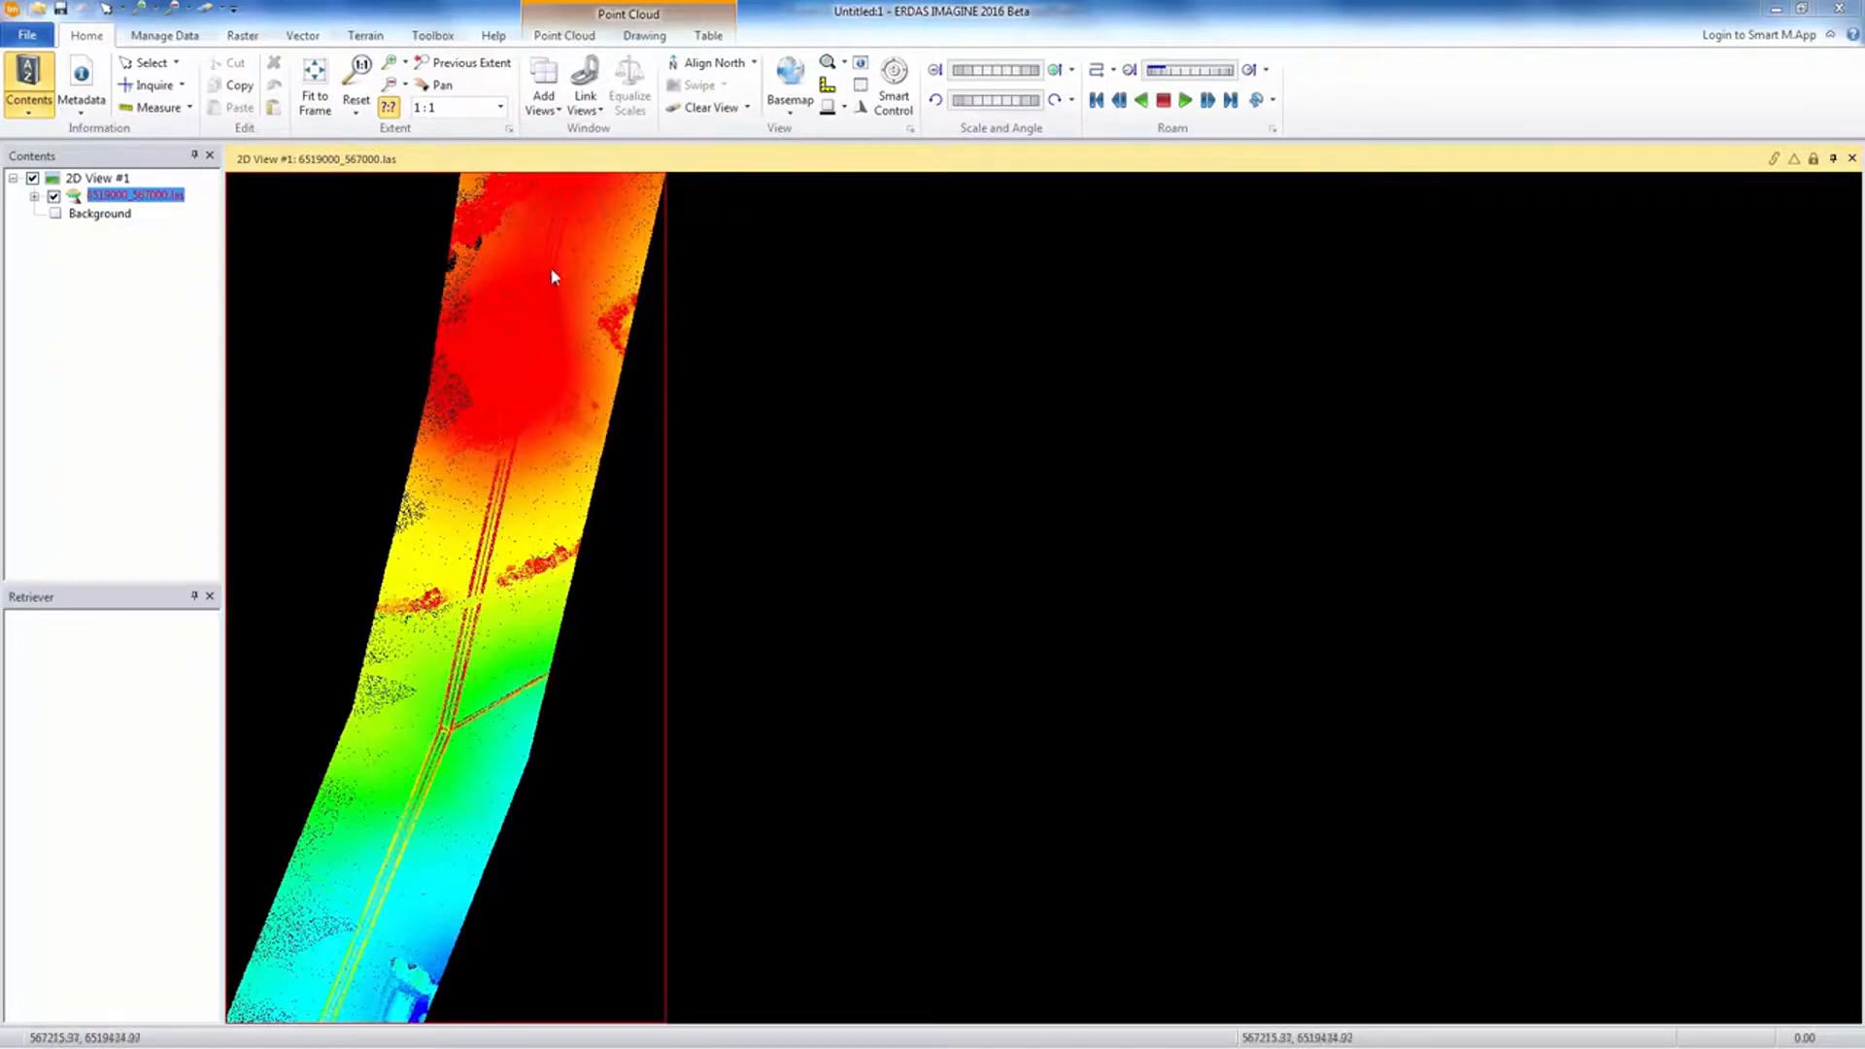
Step: Set the point size of 6519000_567000.las to 5 and apply the green-brown-white elevation style
left_click(573, 39)
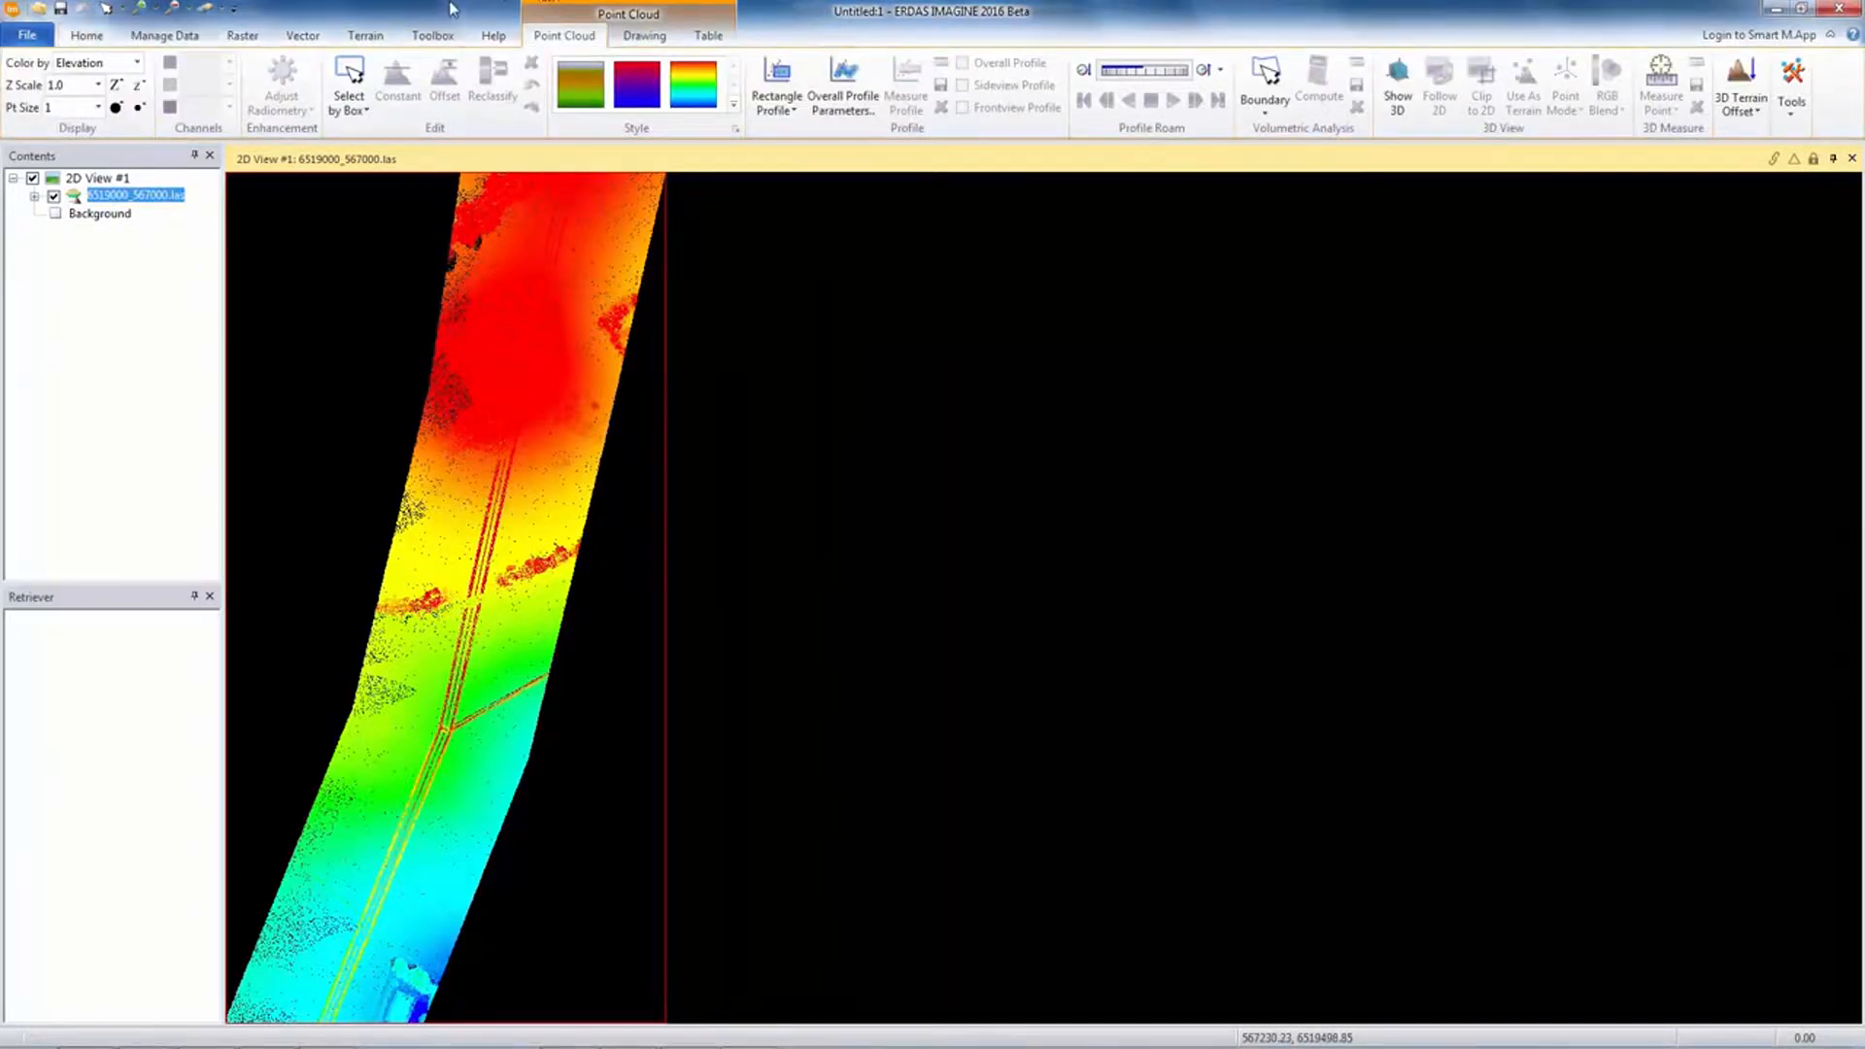
left_click(98, 108)
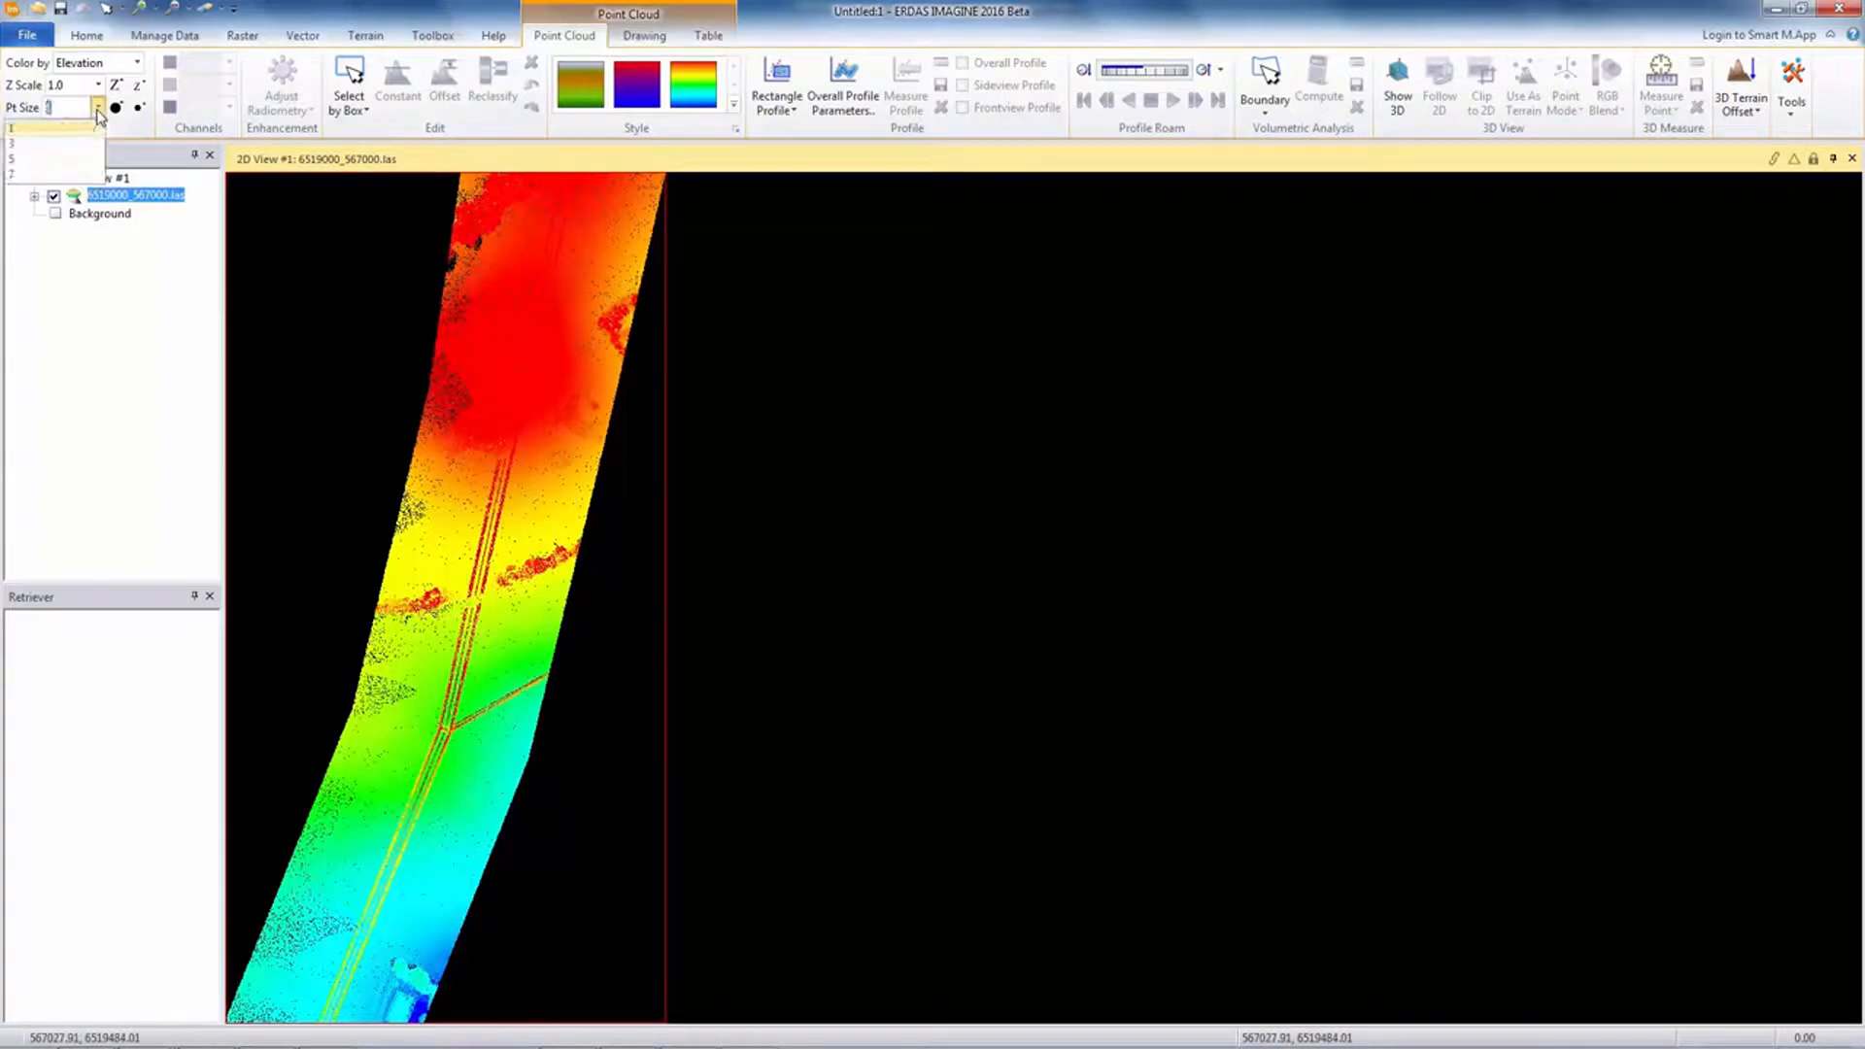
left_click(49, 160)
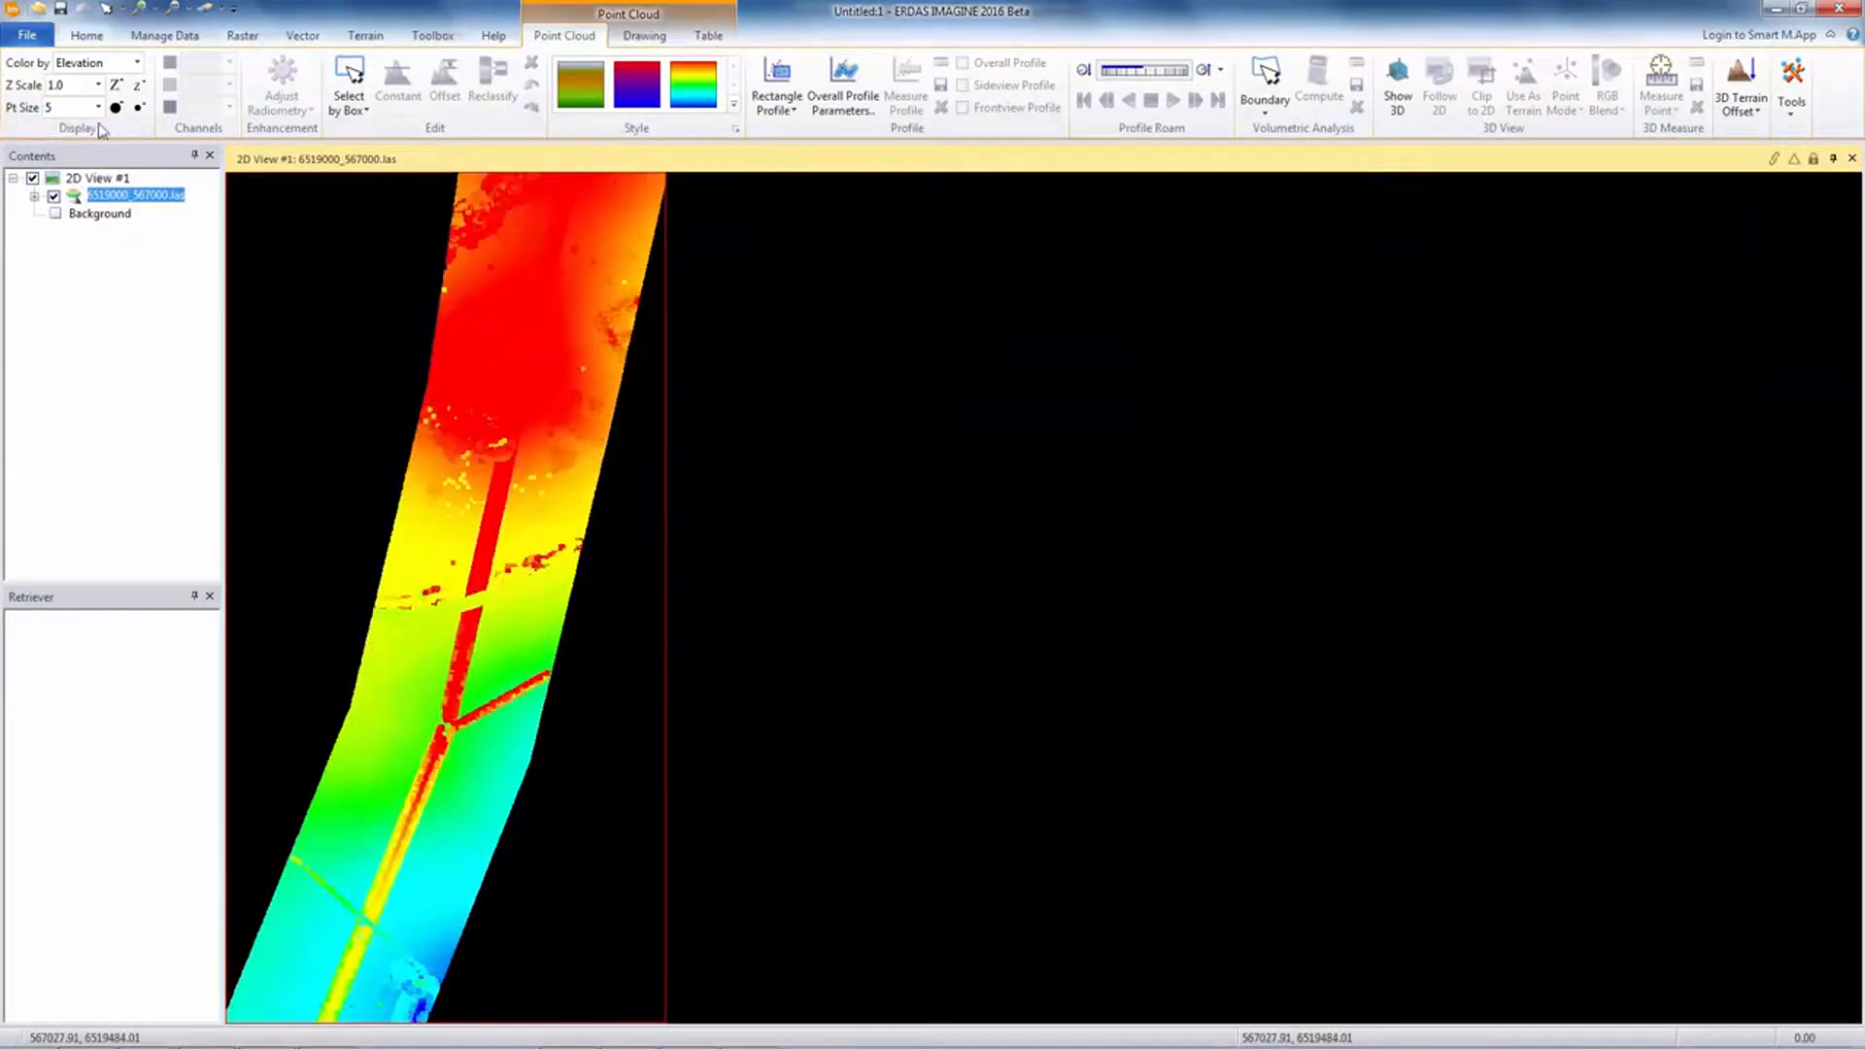
left_click(585, 99)
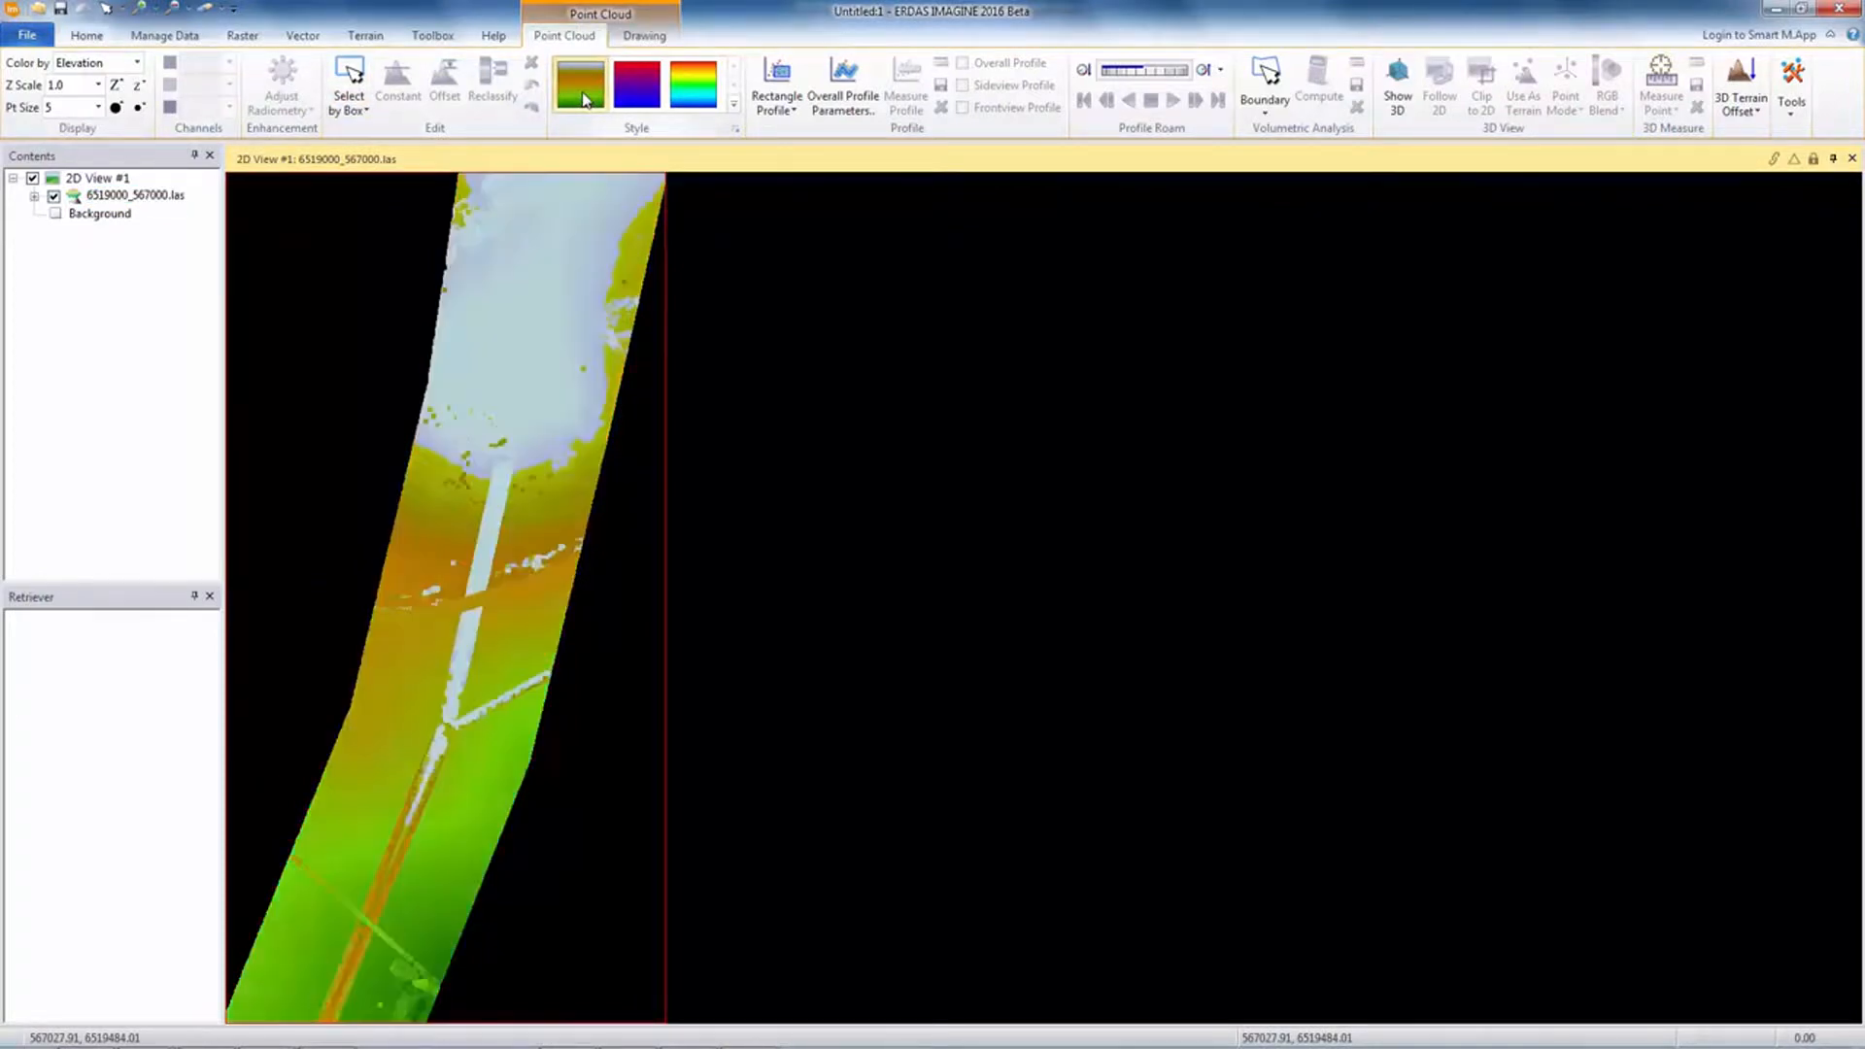
Step: Clear the view, saving the changed symbology to a symbology file, and reopen 6519000_567000.las from the recent documents
left_click(206, 12)
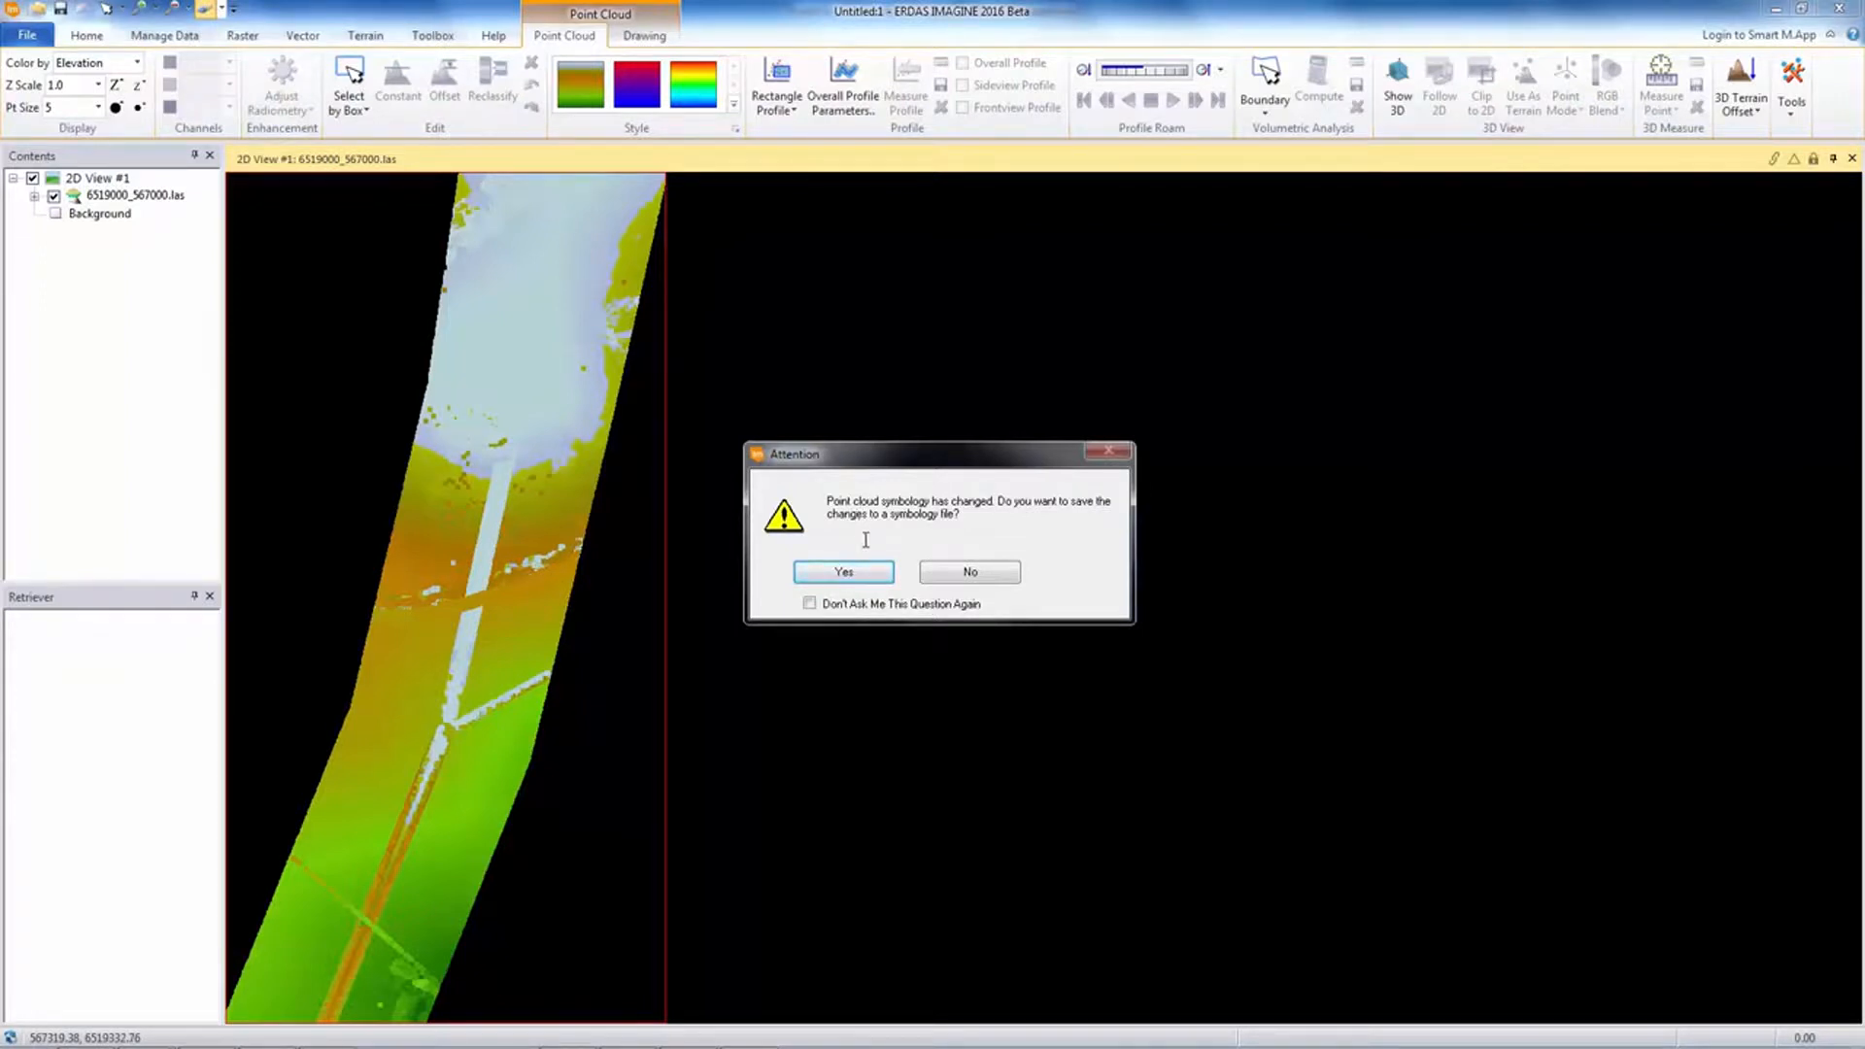
left_click(843, 572)
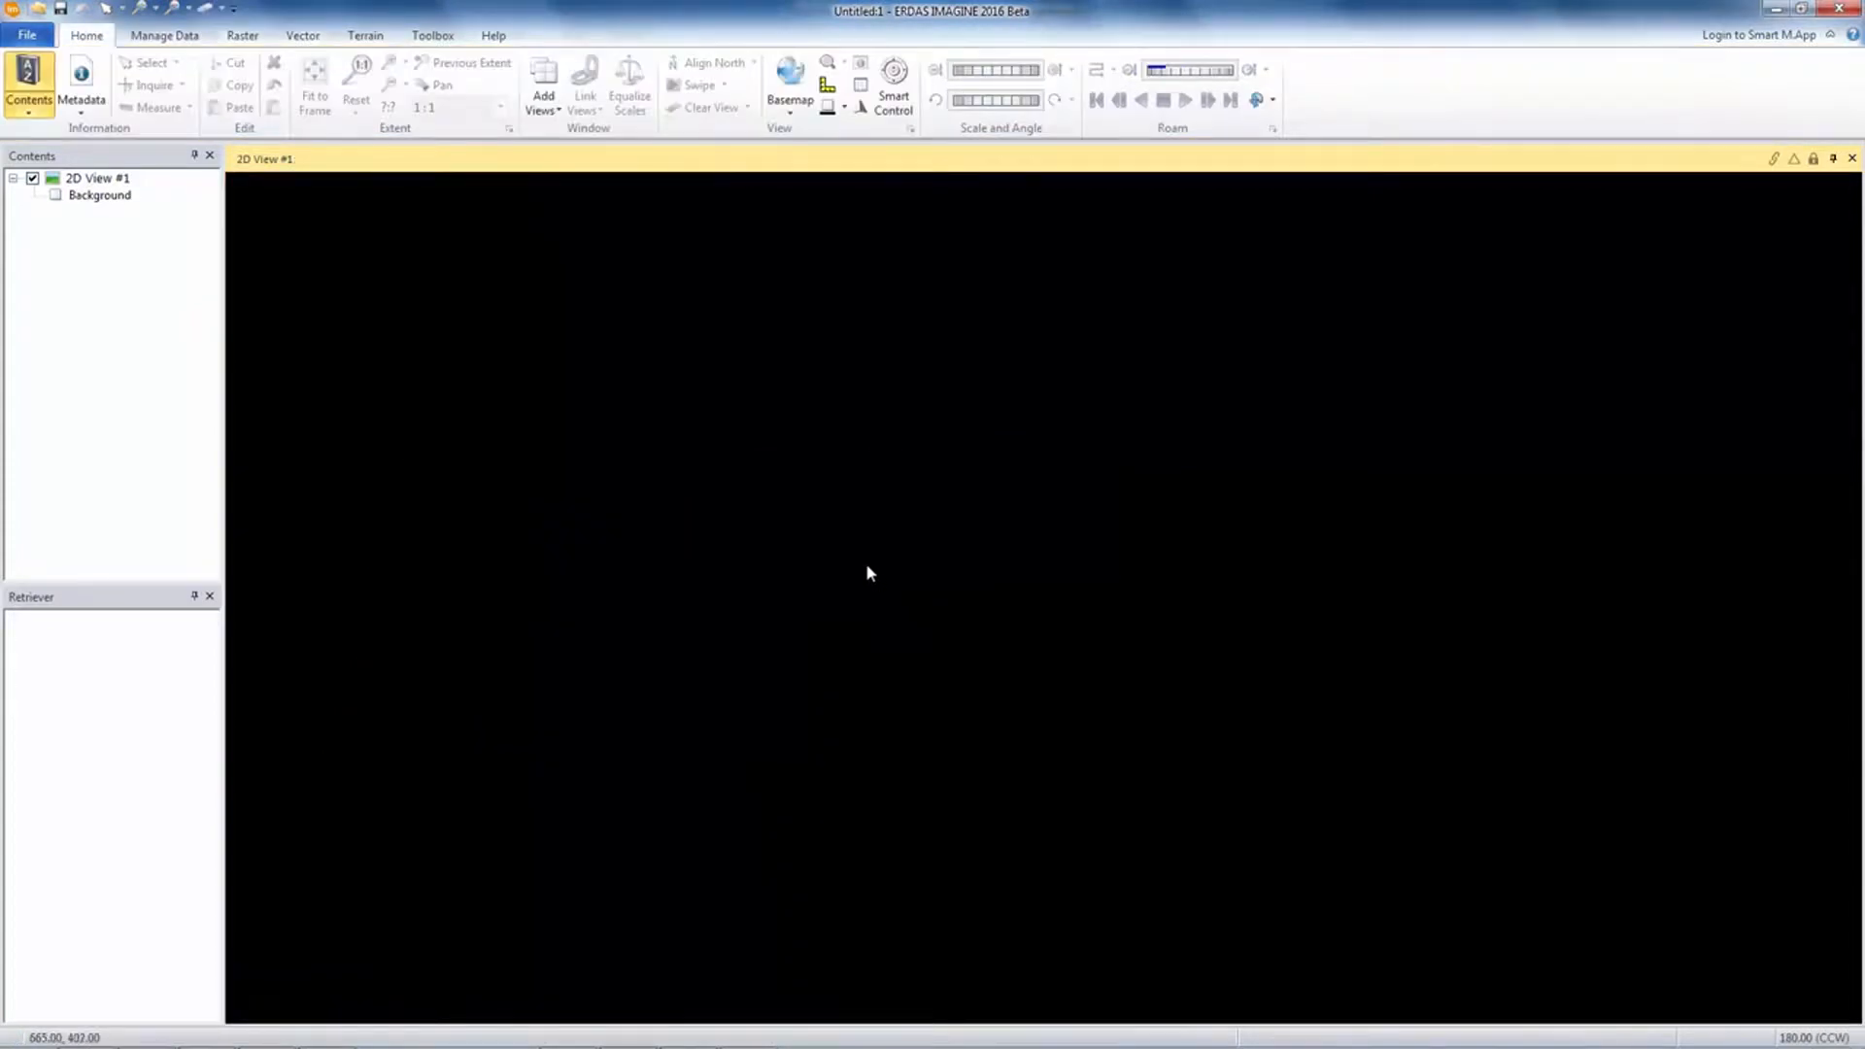
left_click(39, 39)
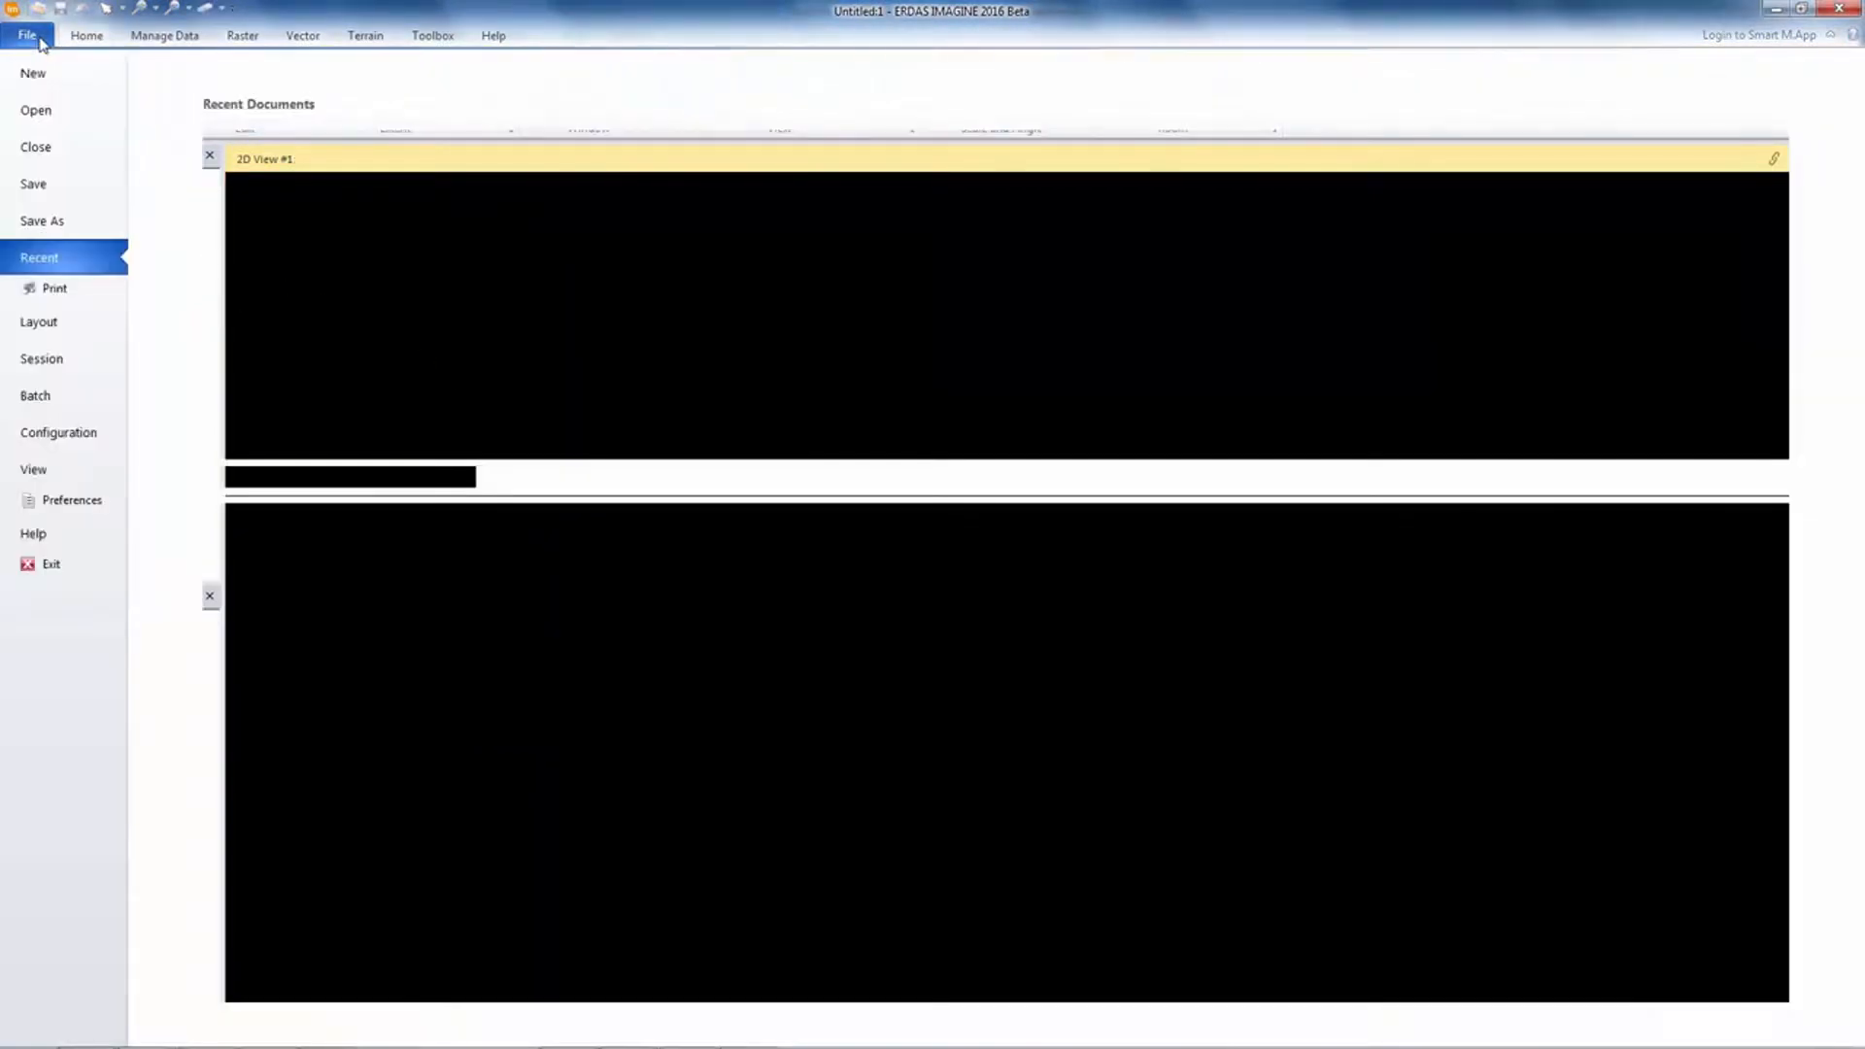
left_click(326, 147)
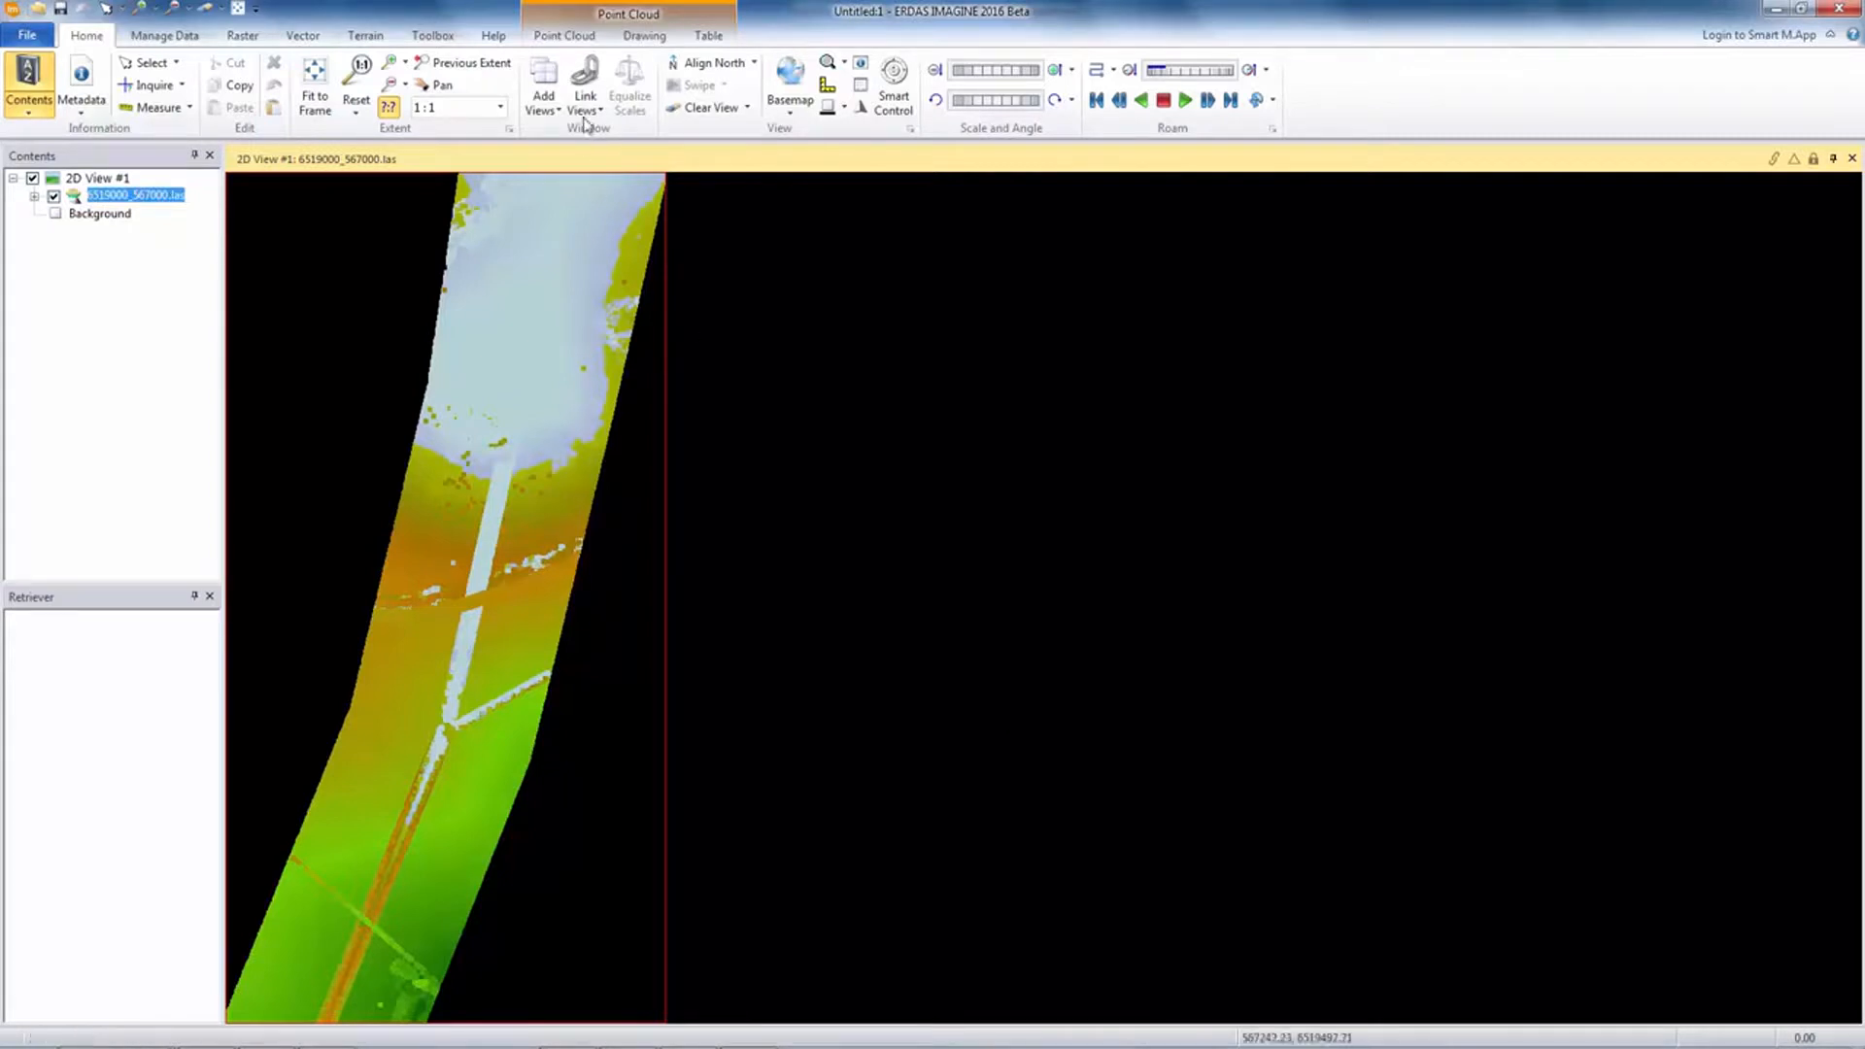
Step: Set the point size of the reopened point cloud to 1
left_click(564, 36)
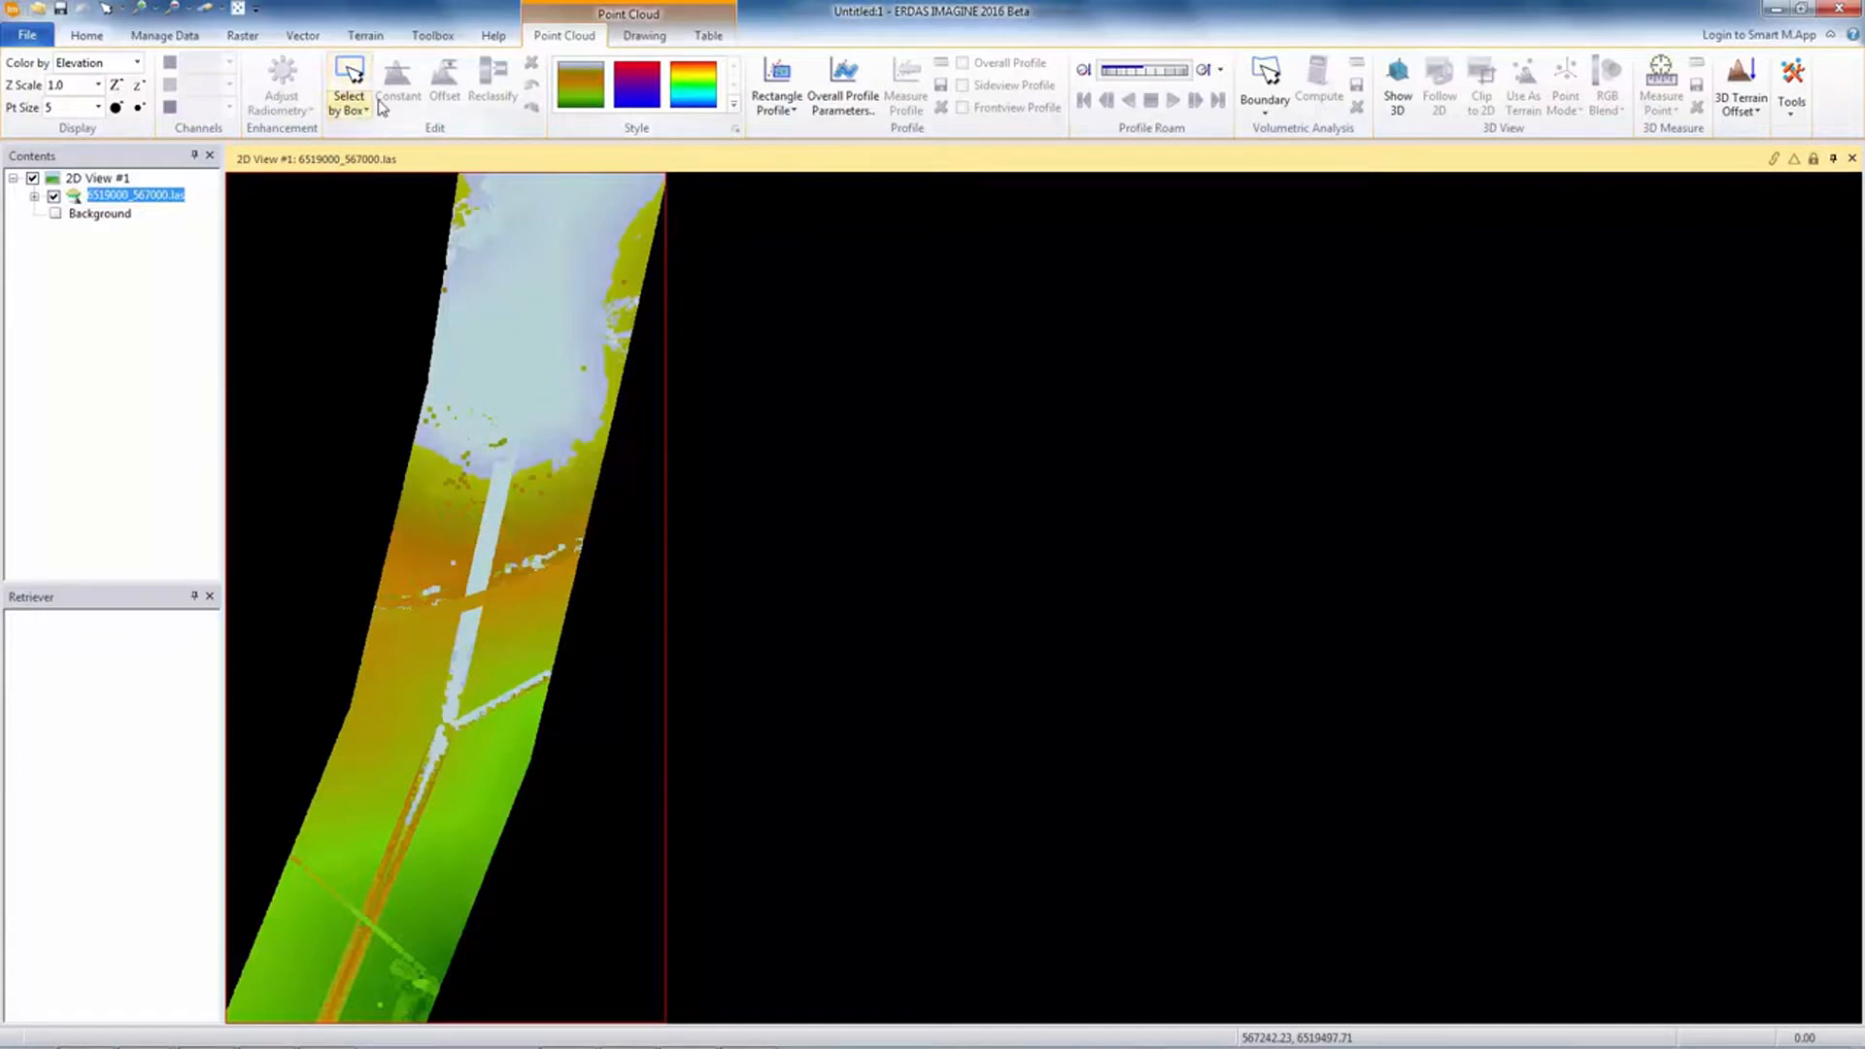
left_click(98, 107)
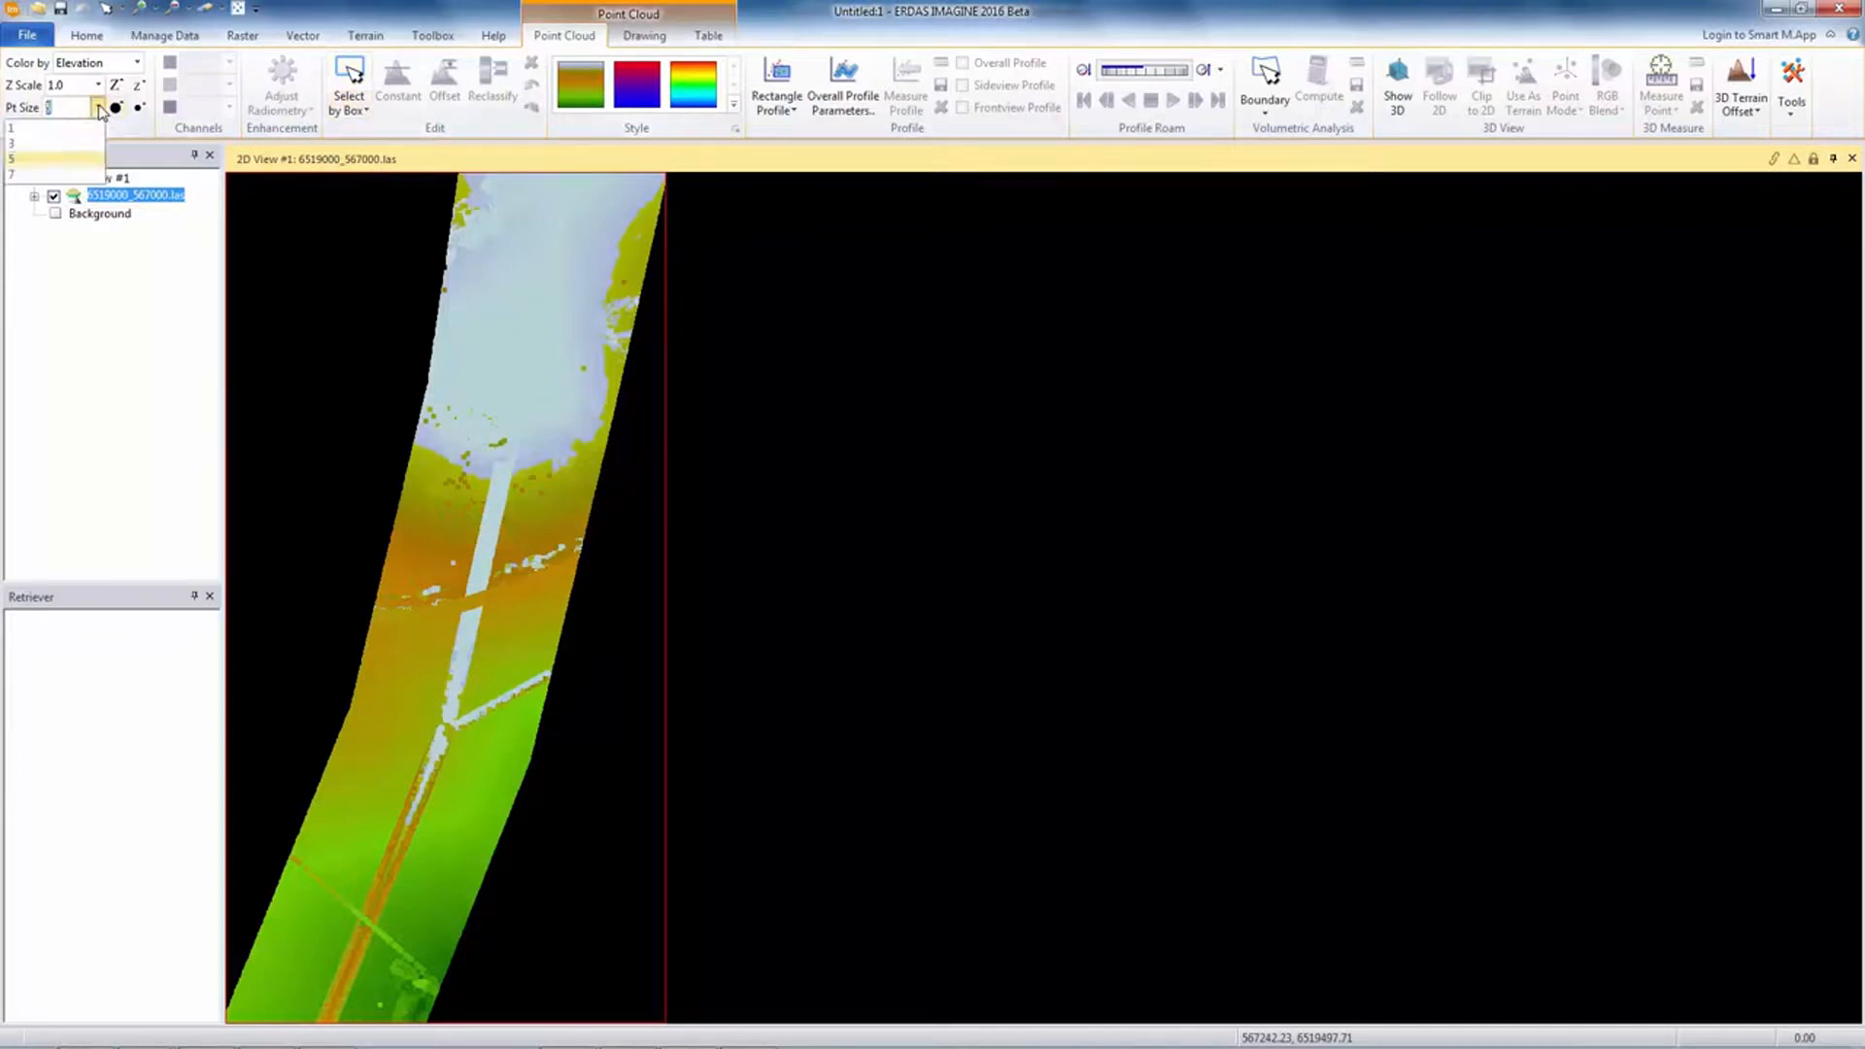
left_click(68, 133)
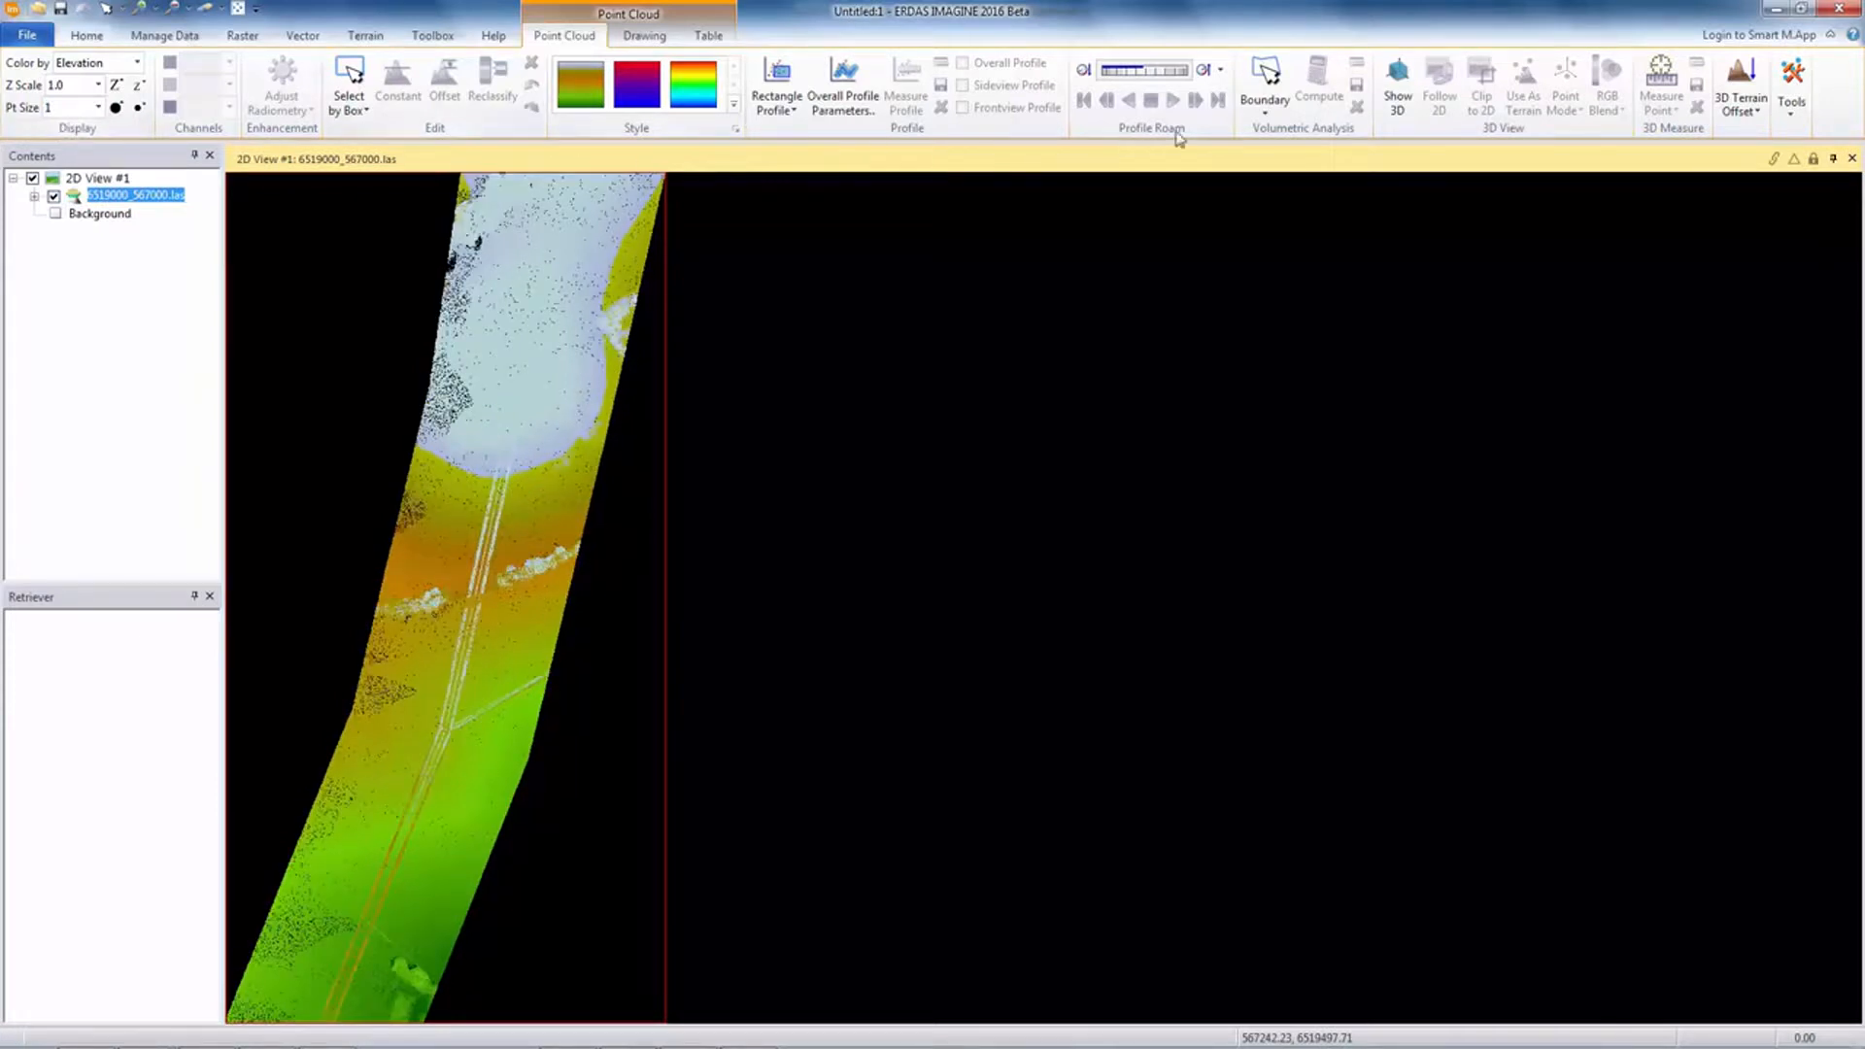
Step: Show the power line point cloud in 3D and rotate it to a low side view
left_click(1398, 100)
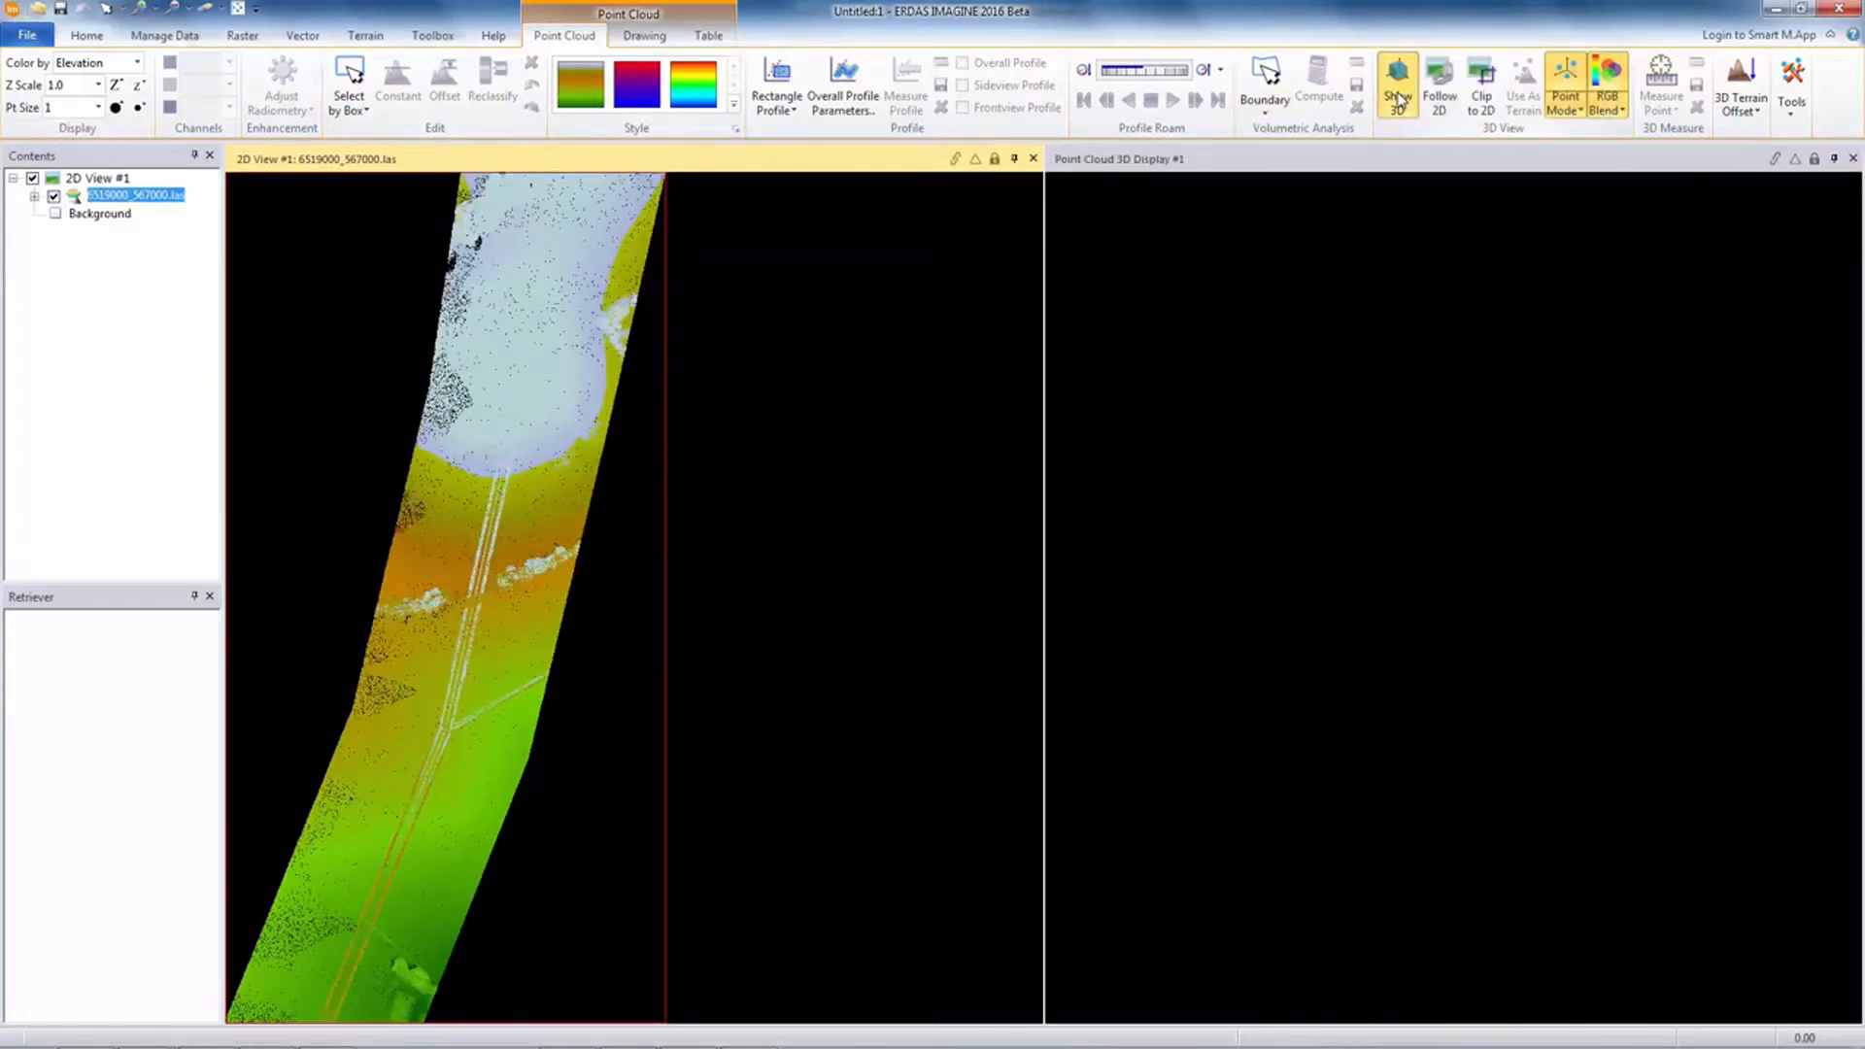
left_click_drag(1496, 482, 1515, 657)
left_click_drag(1568, 493, 1344, 679)
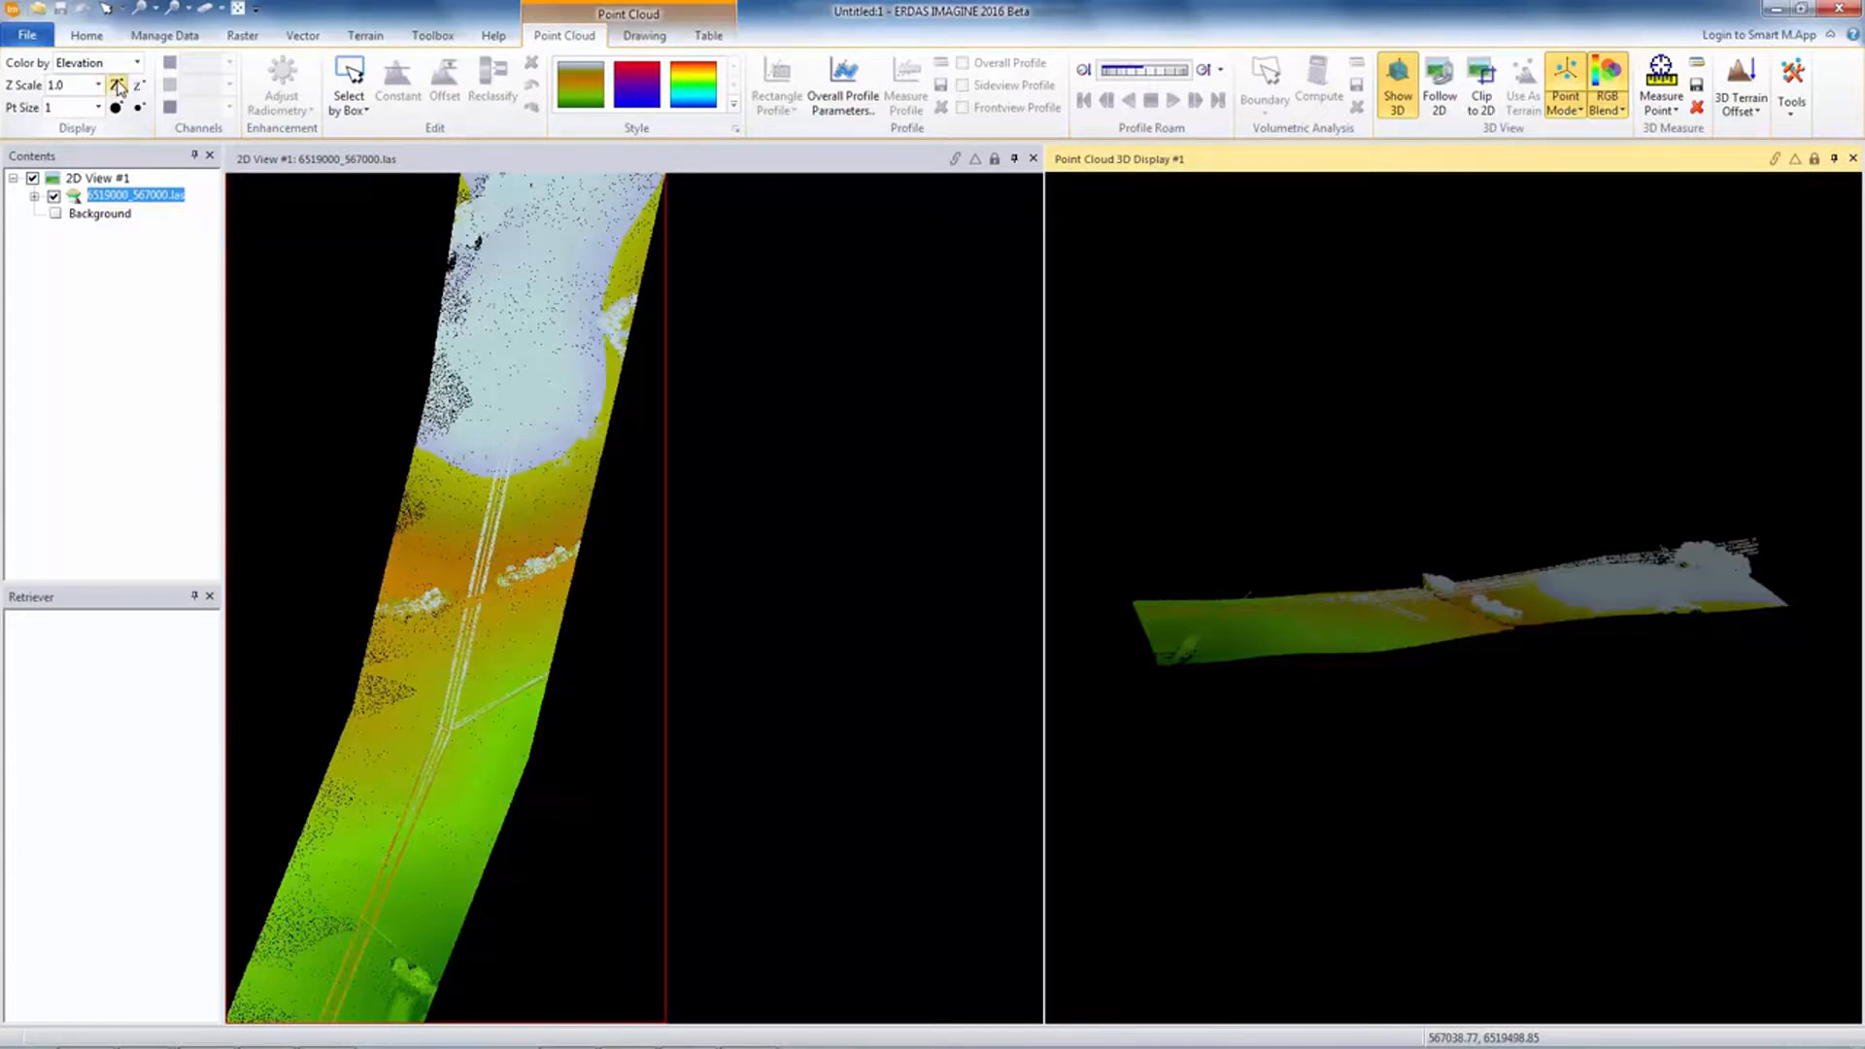
Step: Increase the point cloud's Z scale to 3.0
left_click(118, 86)
left_click(117, 85)
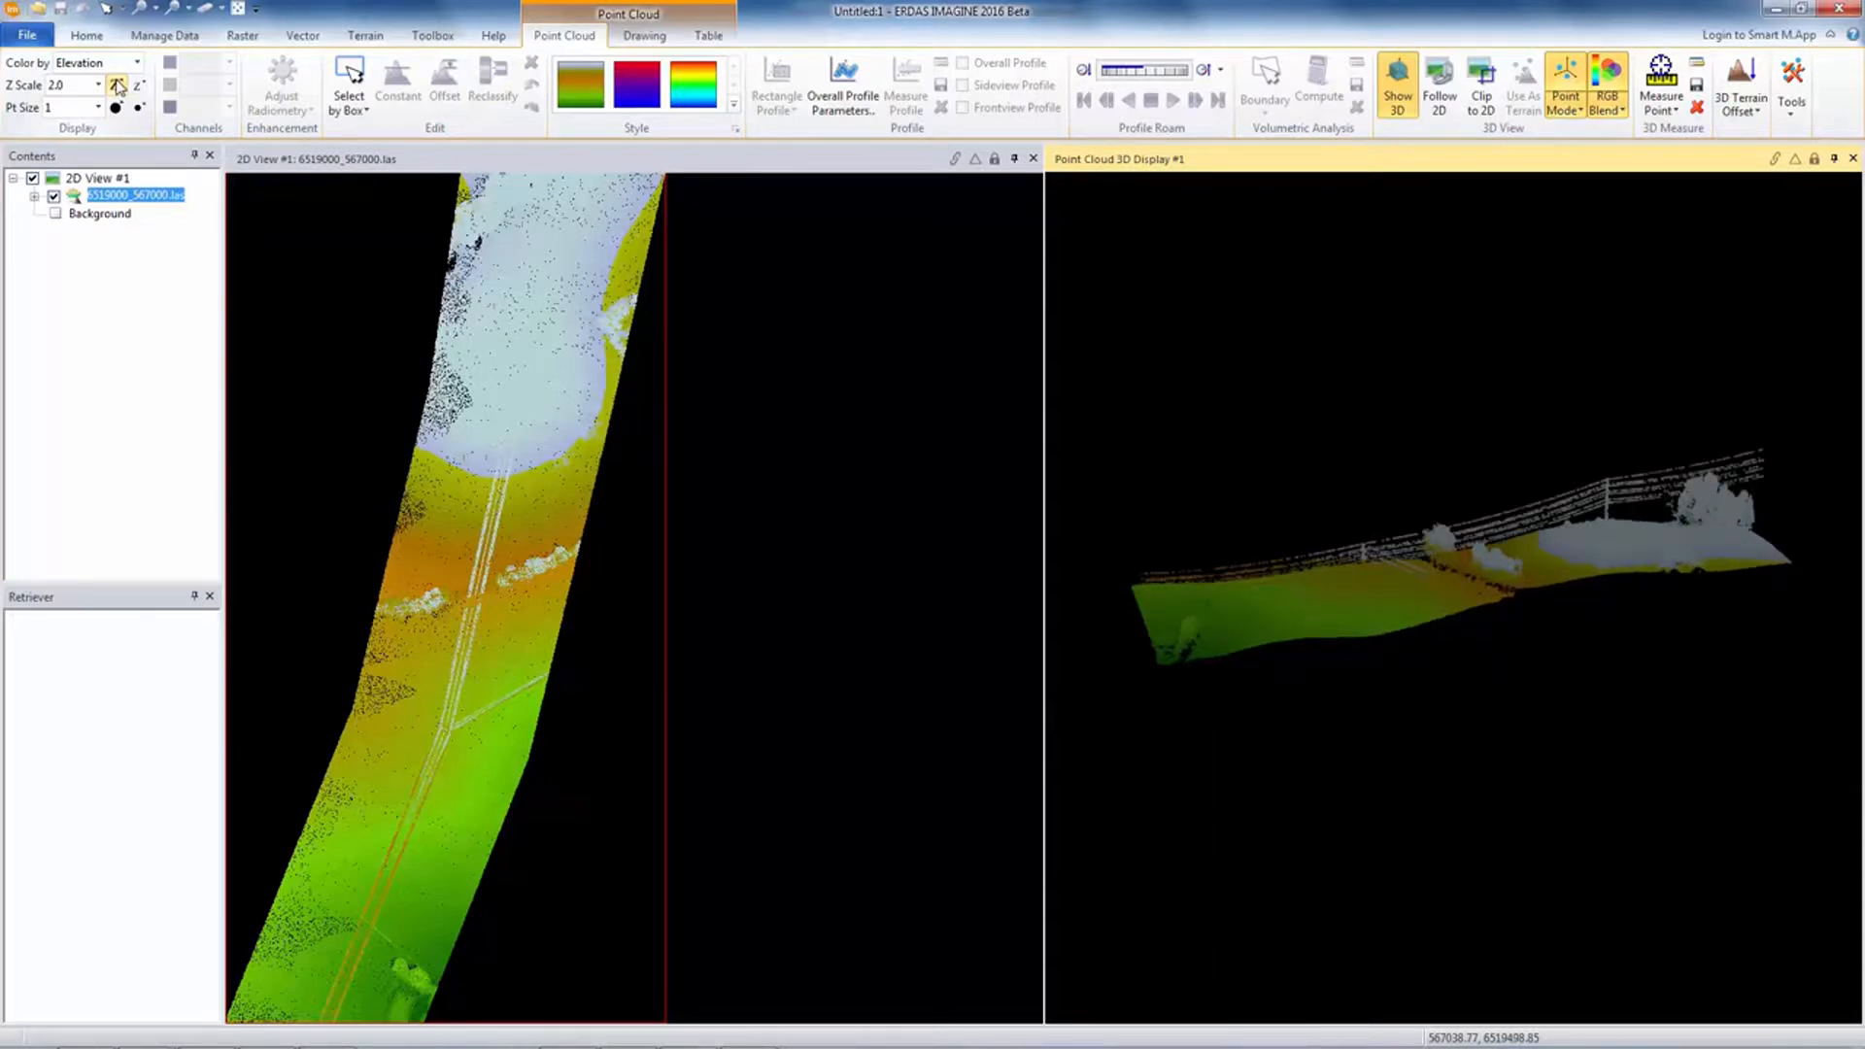
left_click(117, 86)
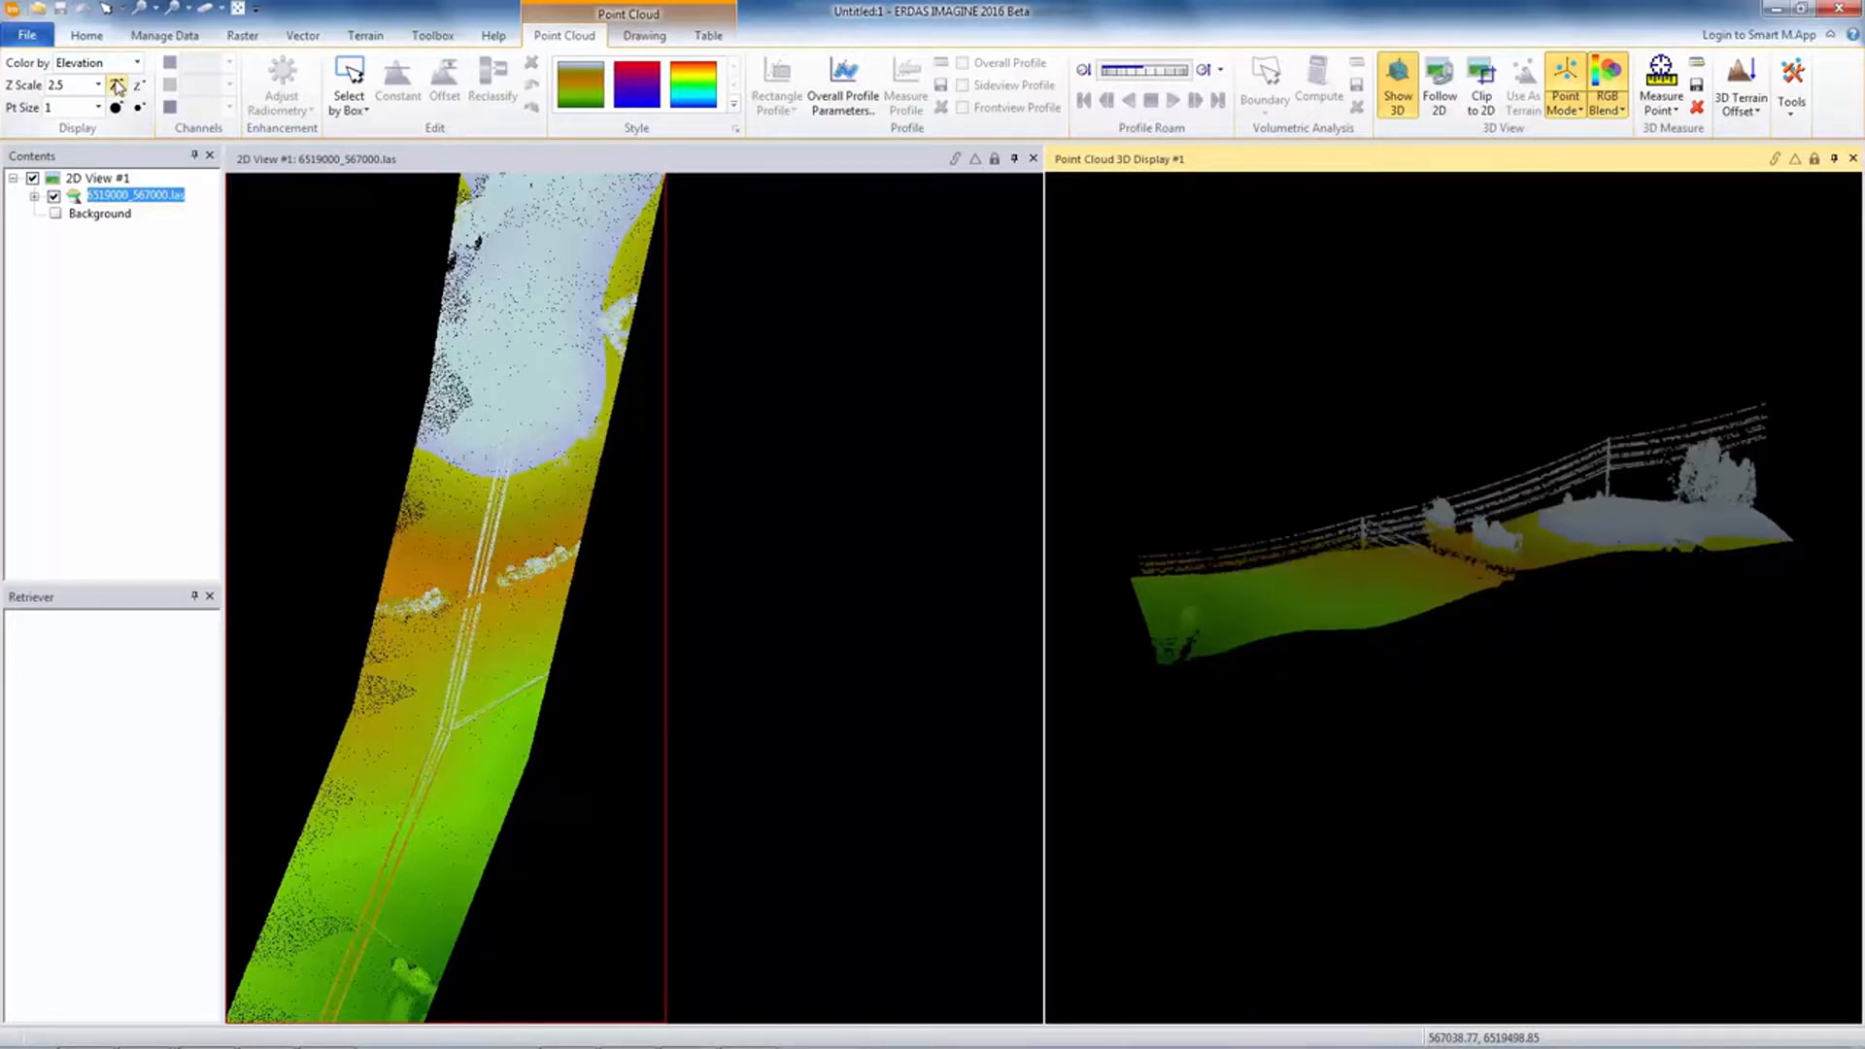
left_click(118, 86)
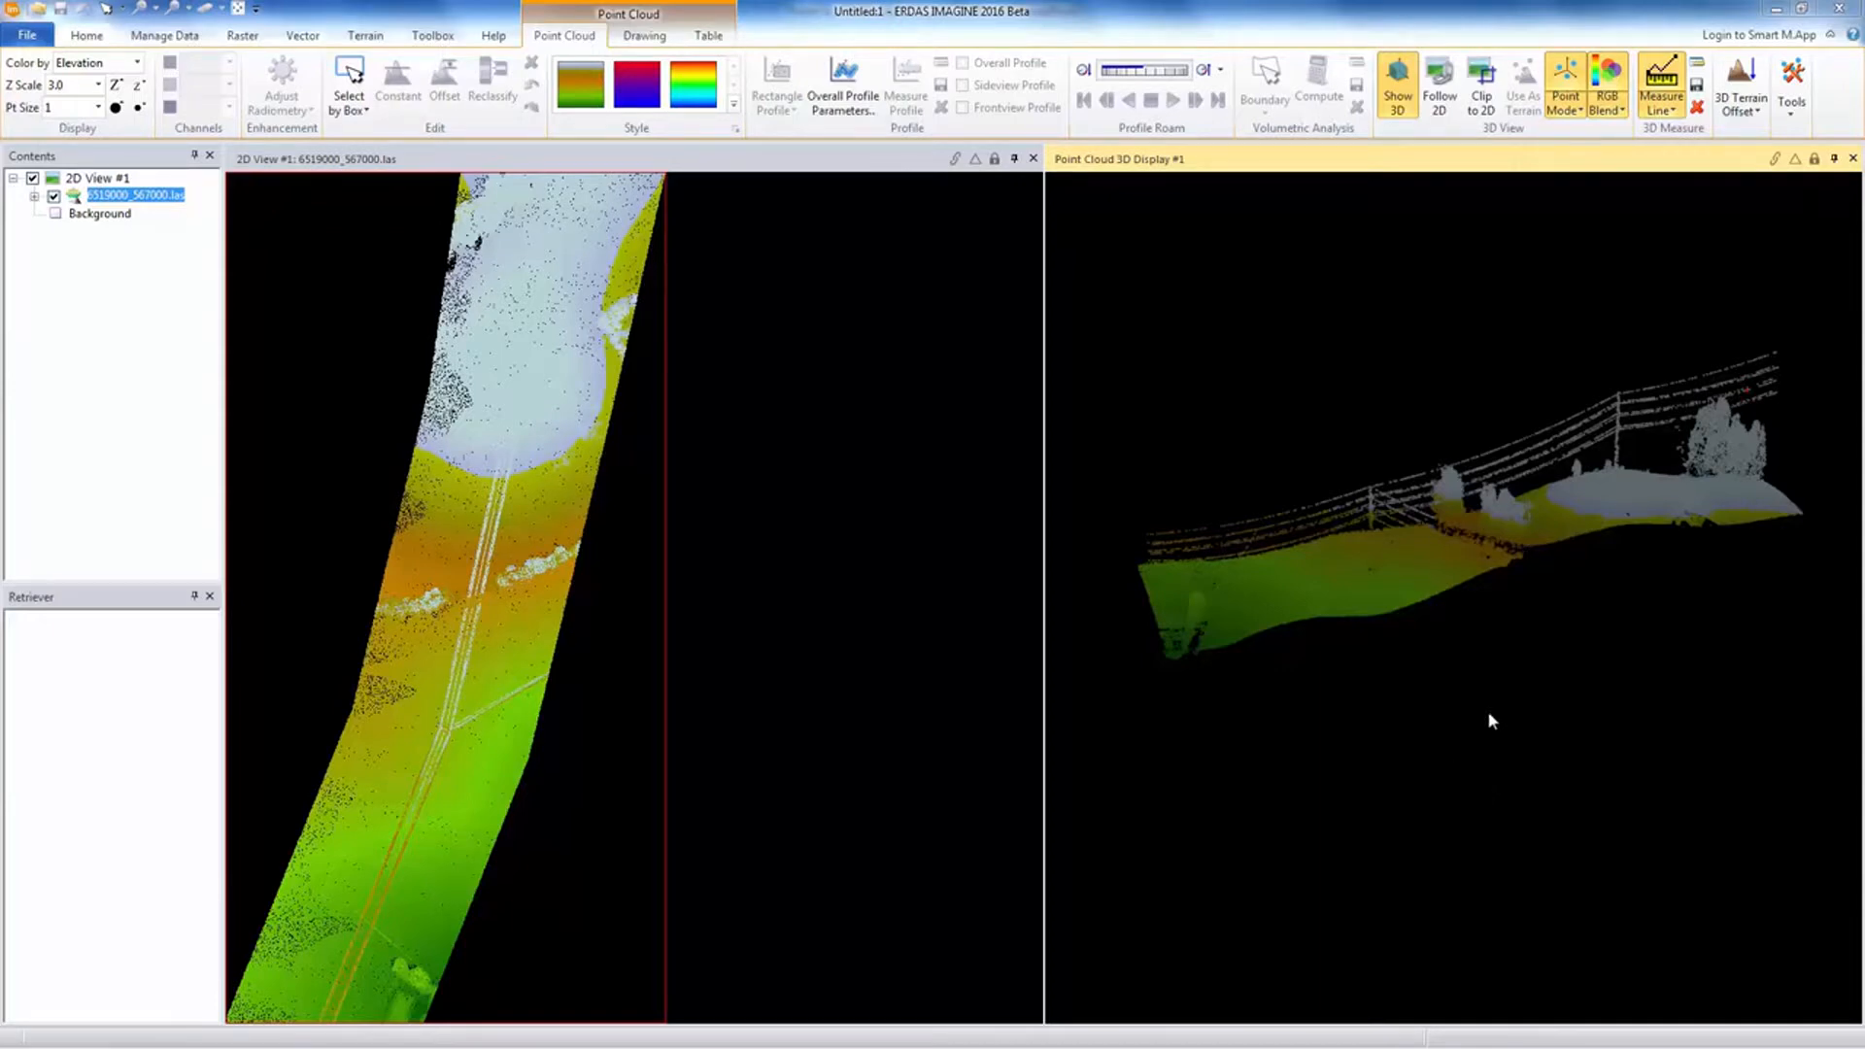
Step: Measure the 3D coordinates at the tops of the two transmission poles with Measure Point
left_click(1674, 115)
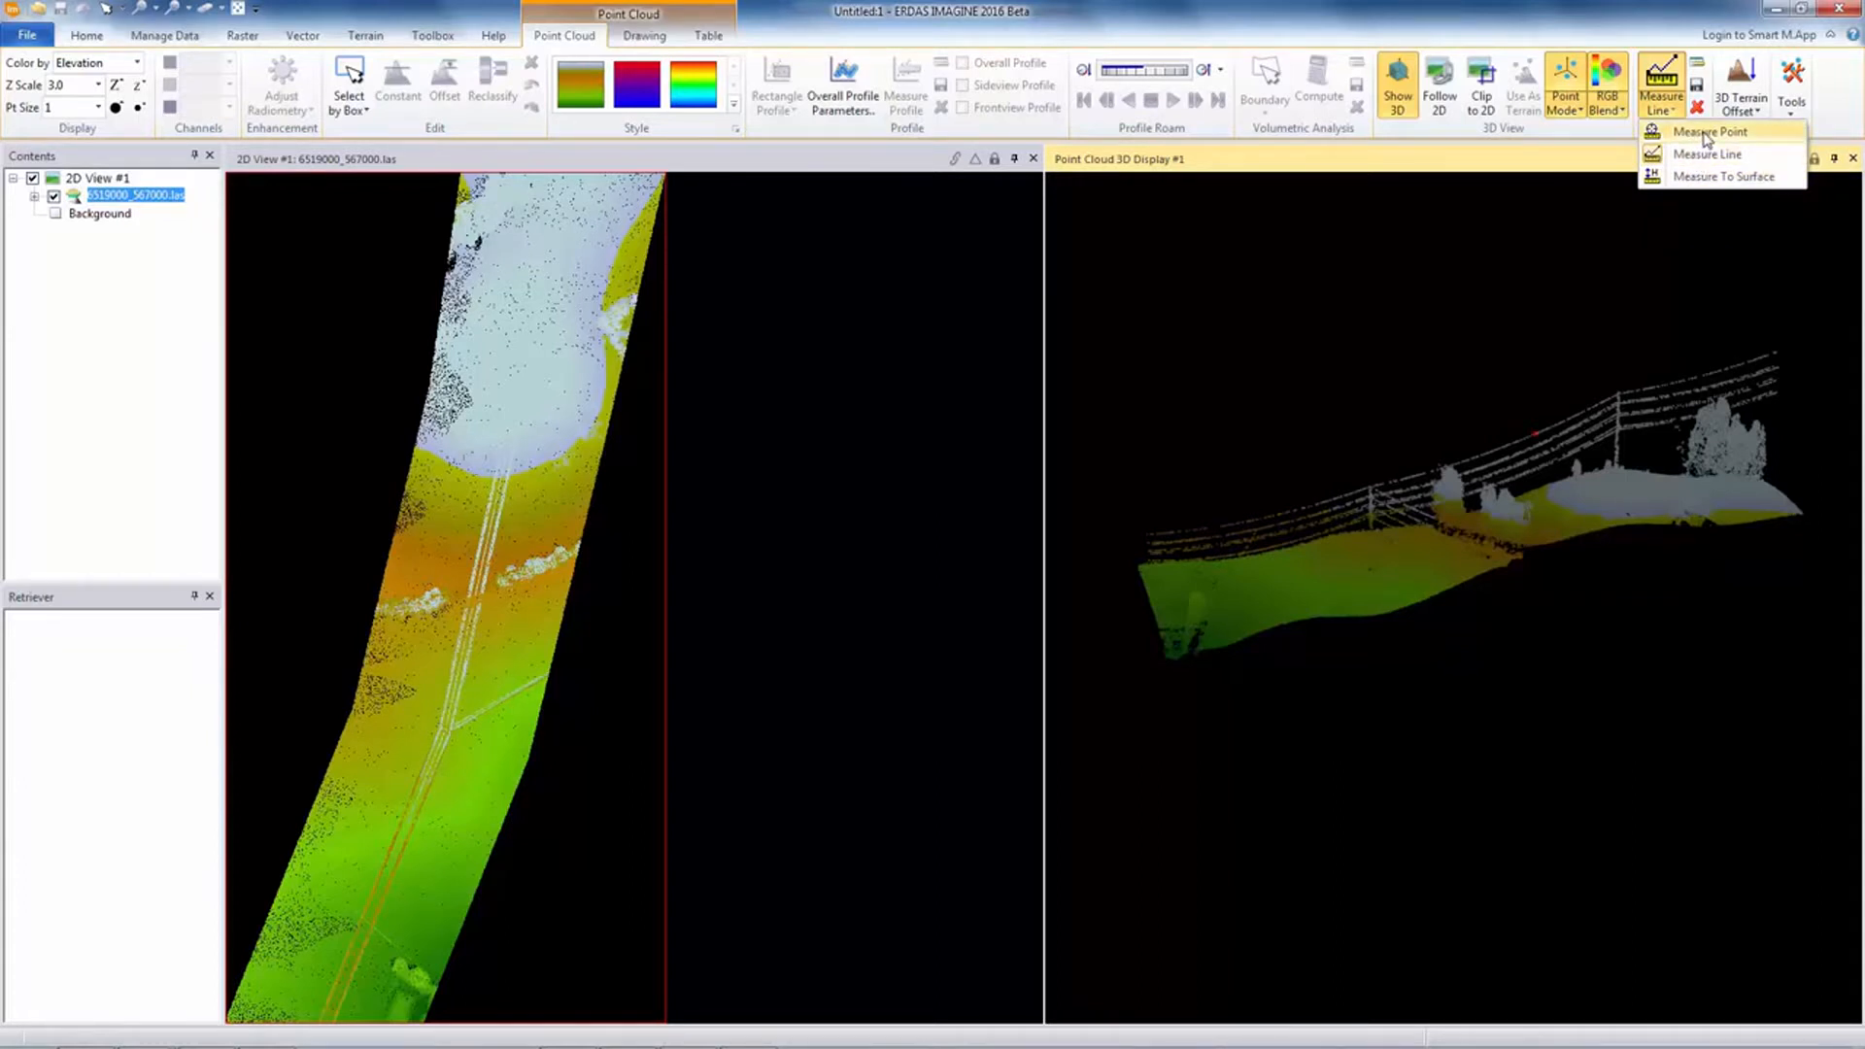
left_click(1706, 133)
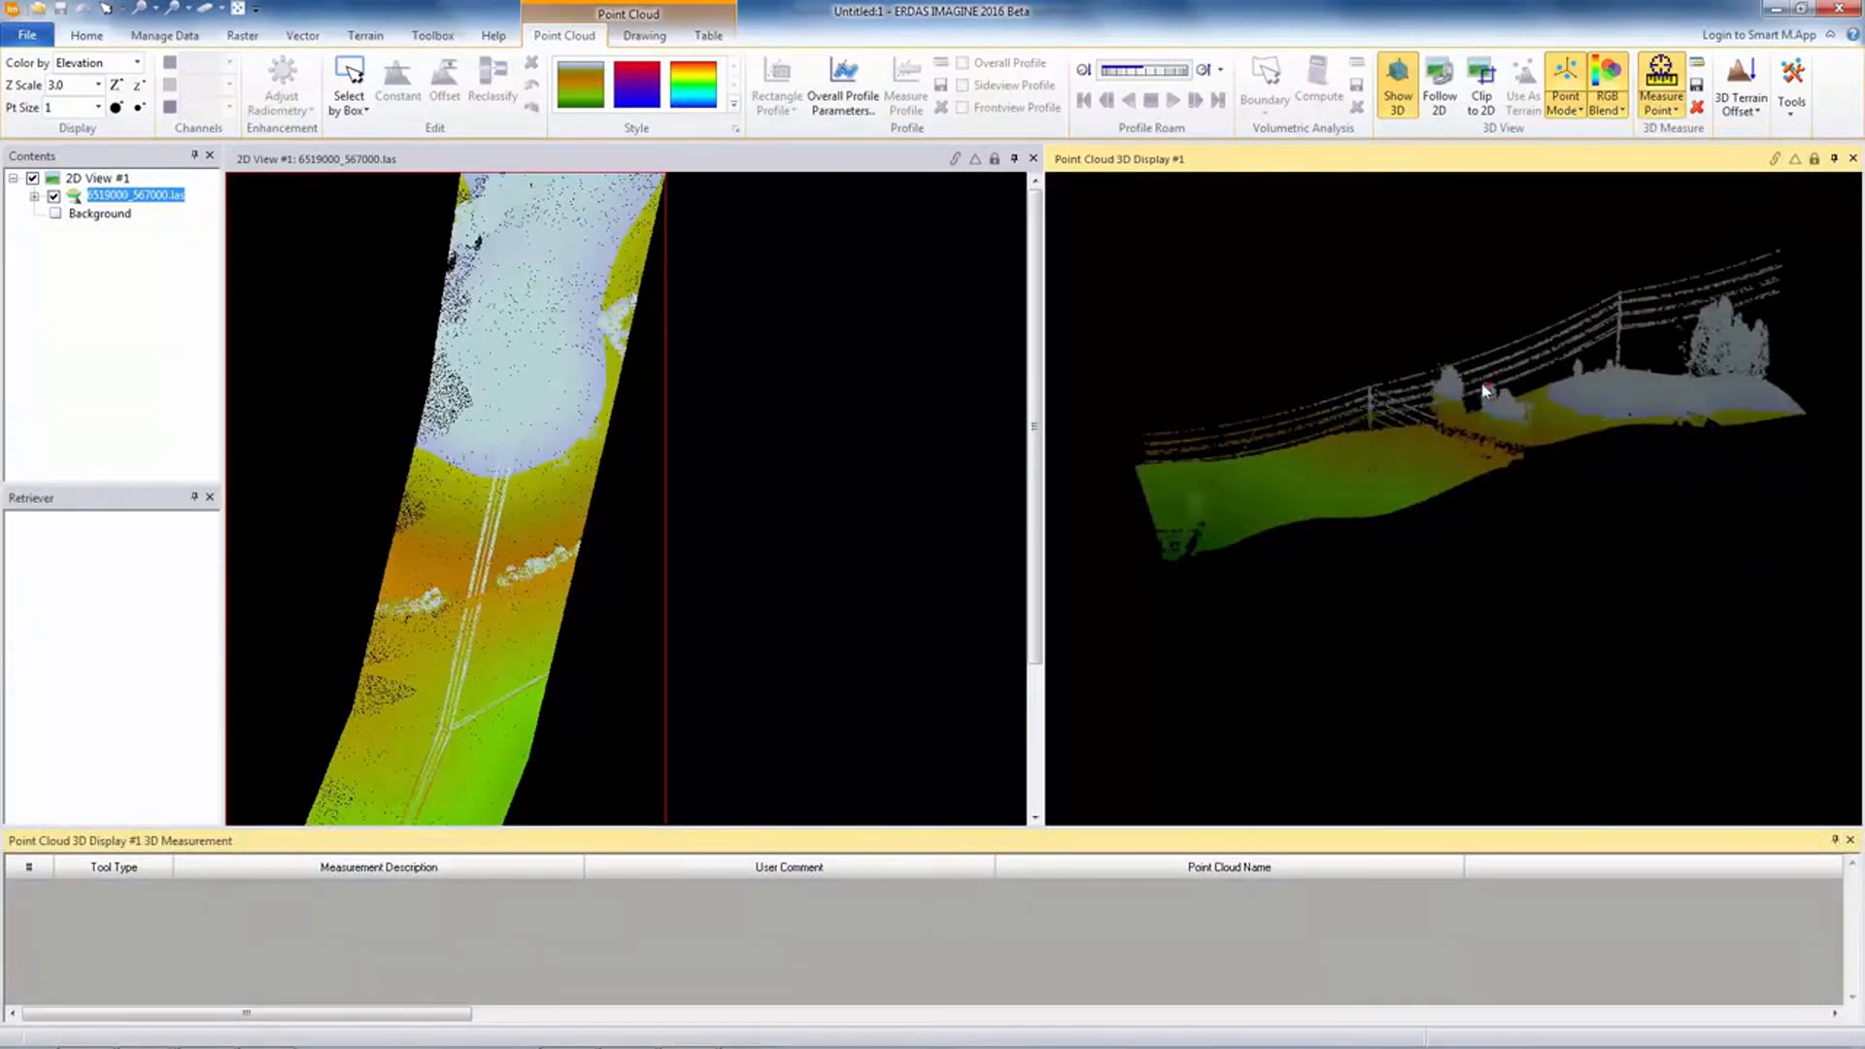
left_click(1372, 390)
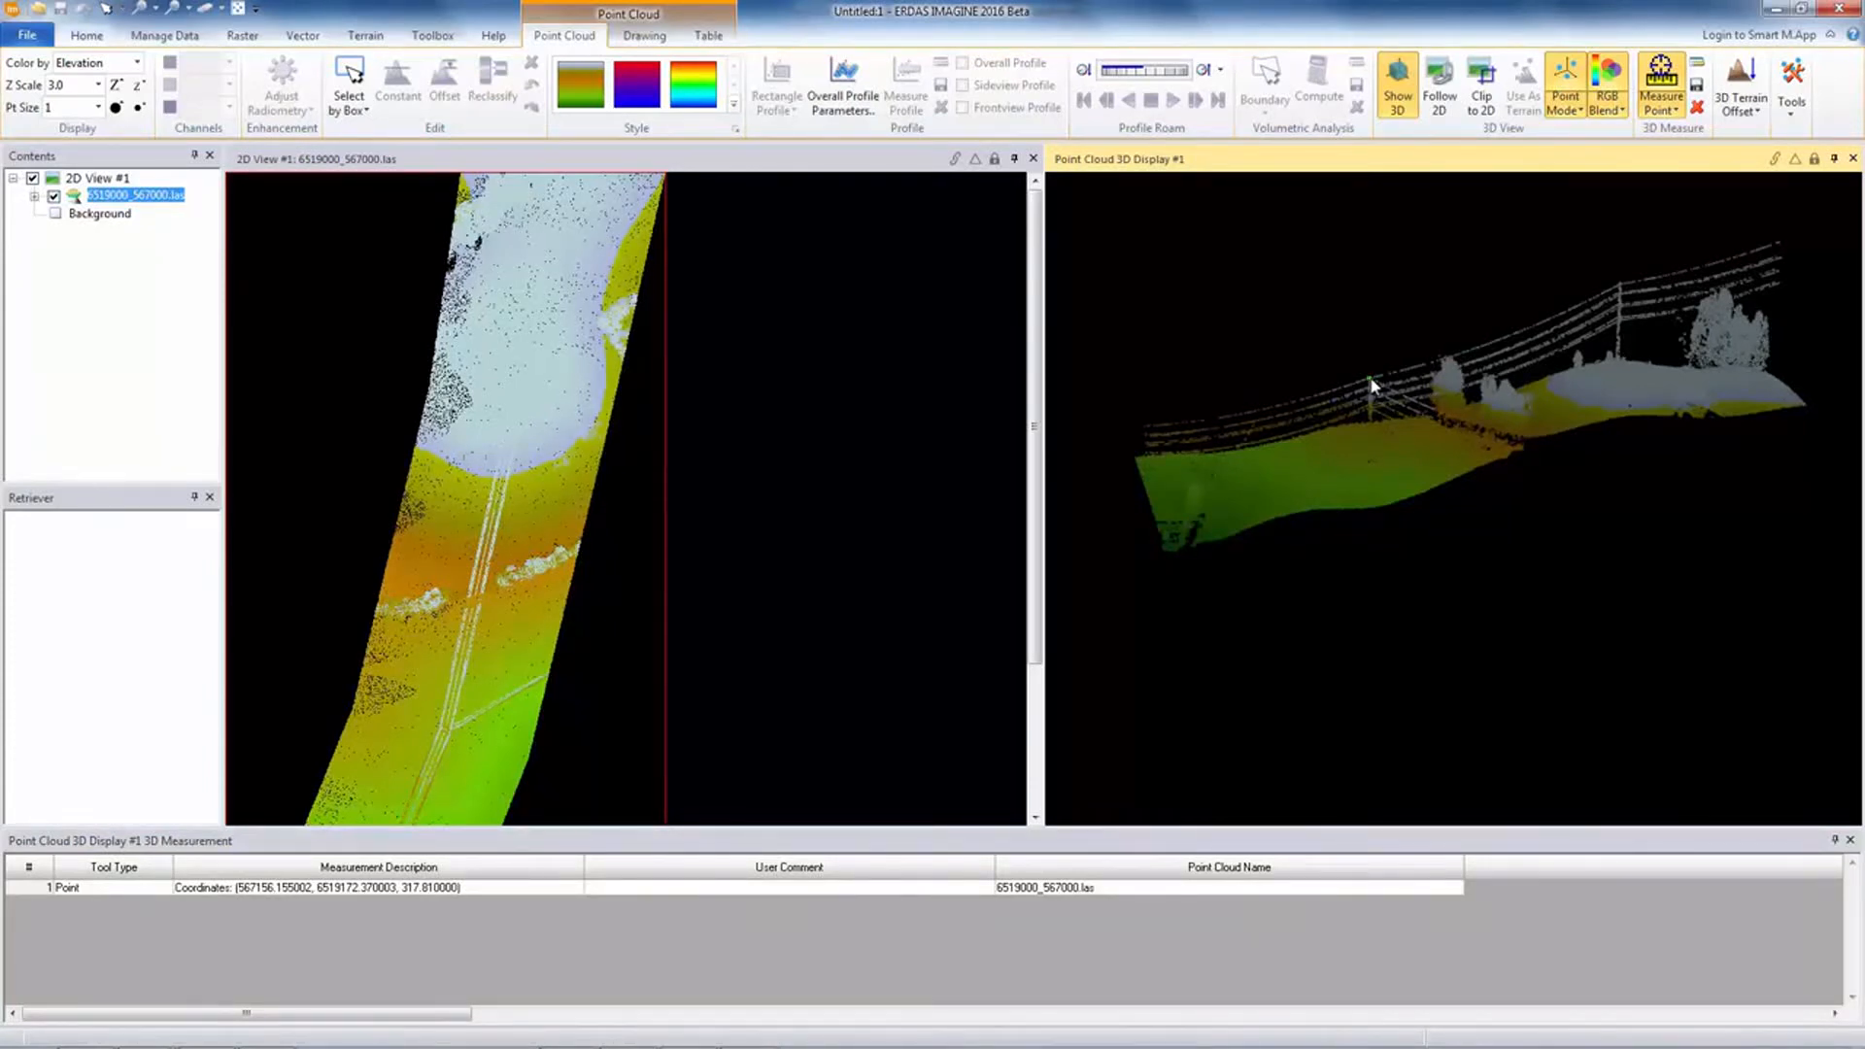
left_click(1622, 289)
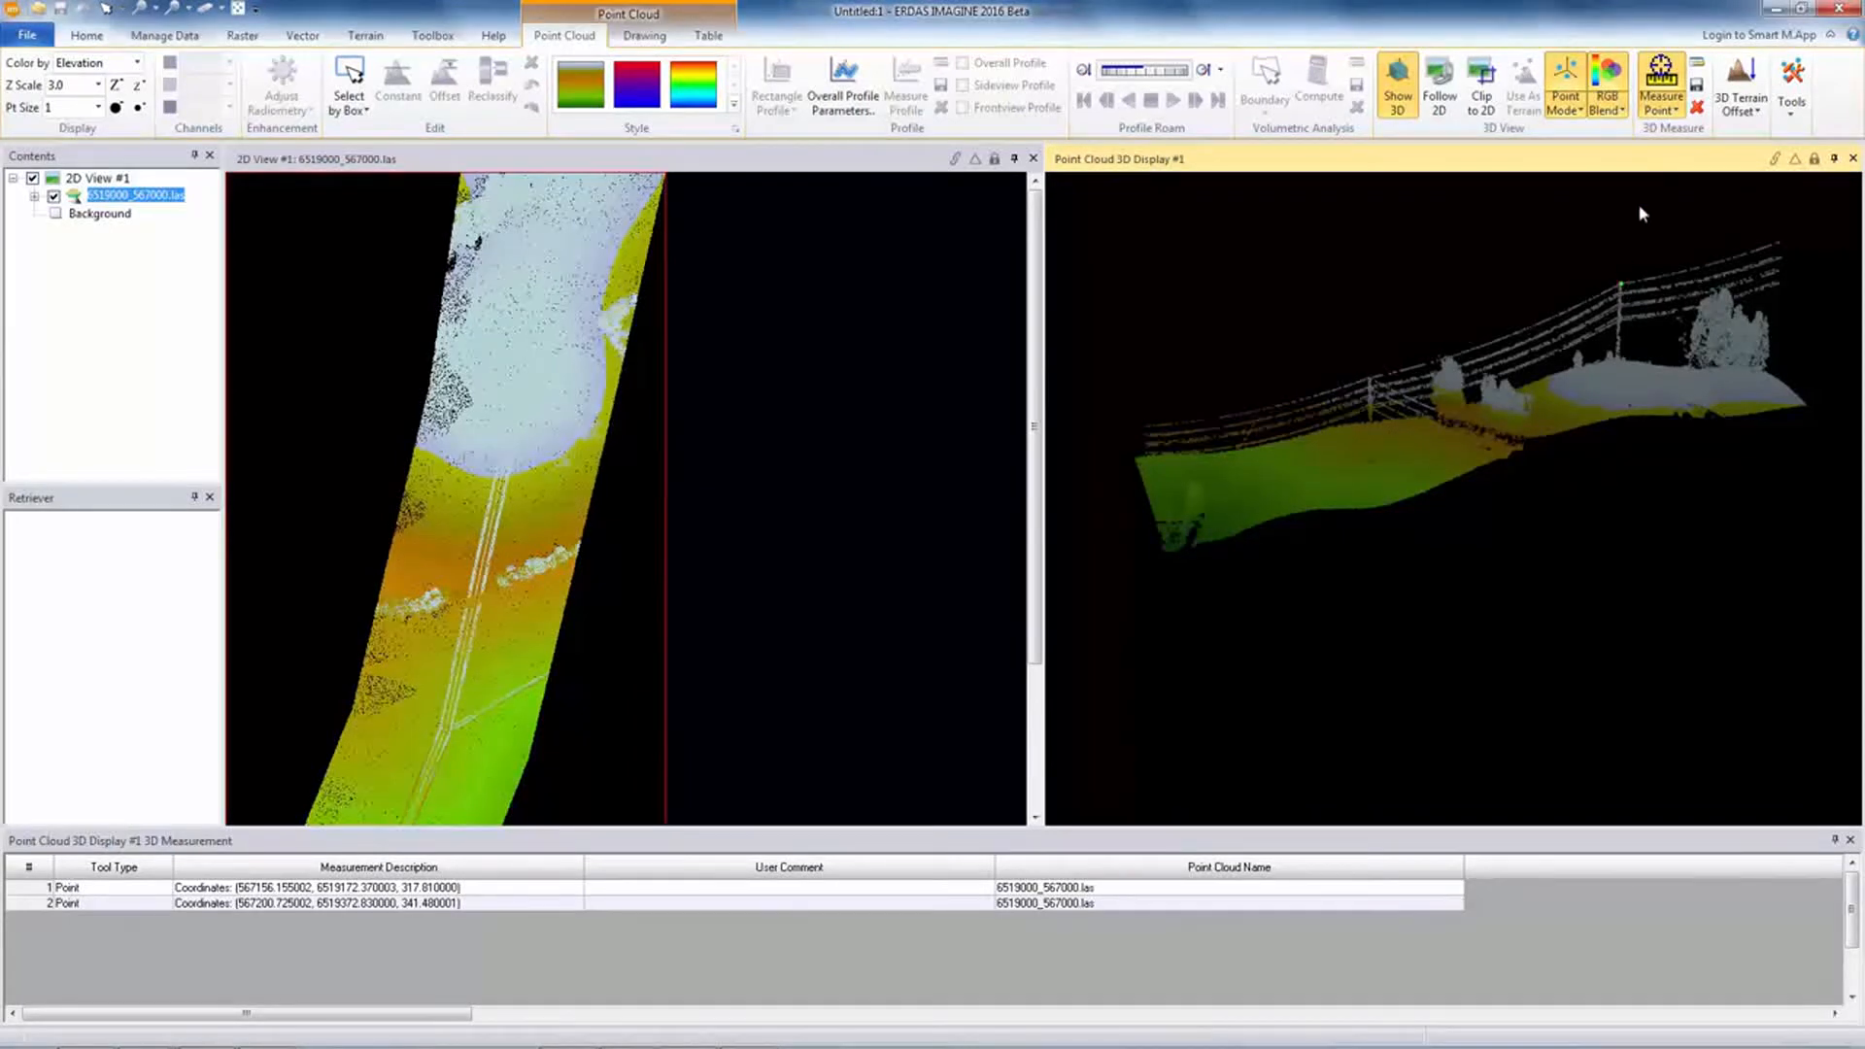
Step: Measure the distance between the tops of the two transmission poles with Measure Line
left_click(1672, 115)
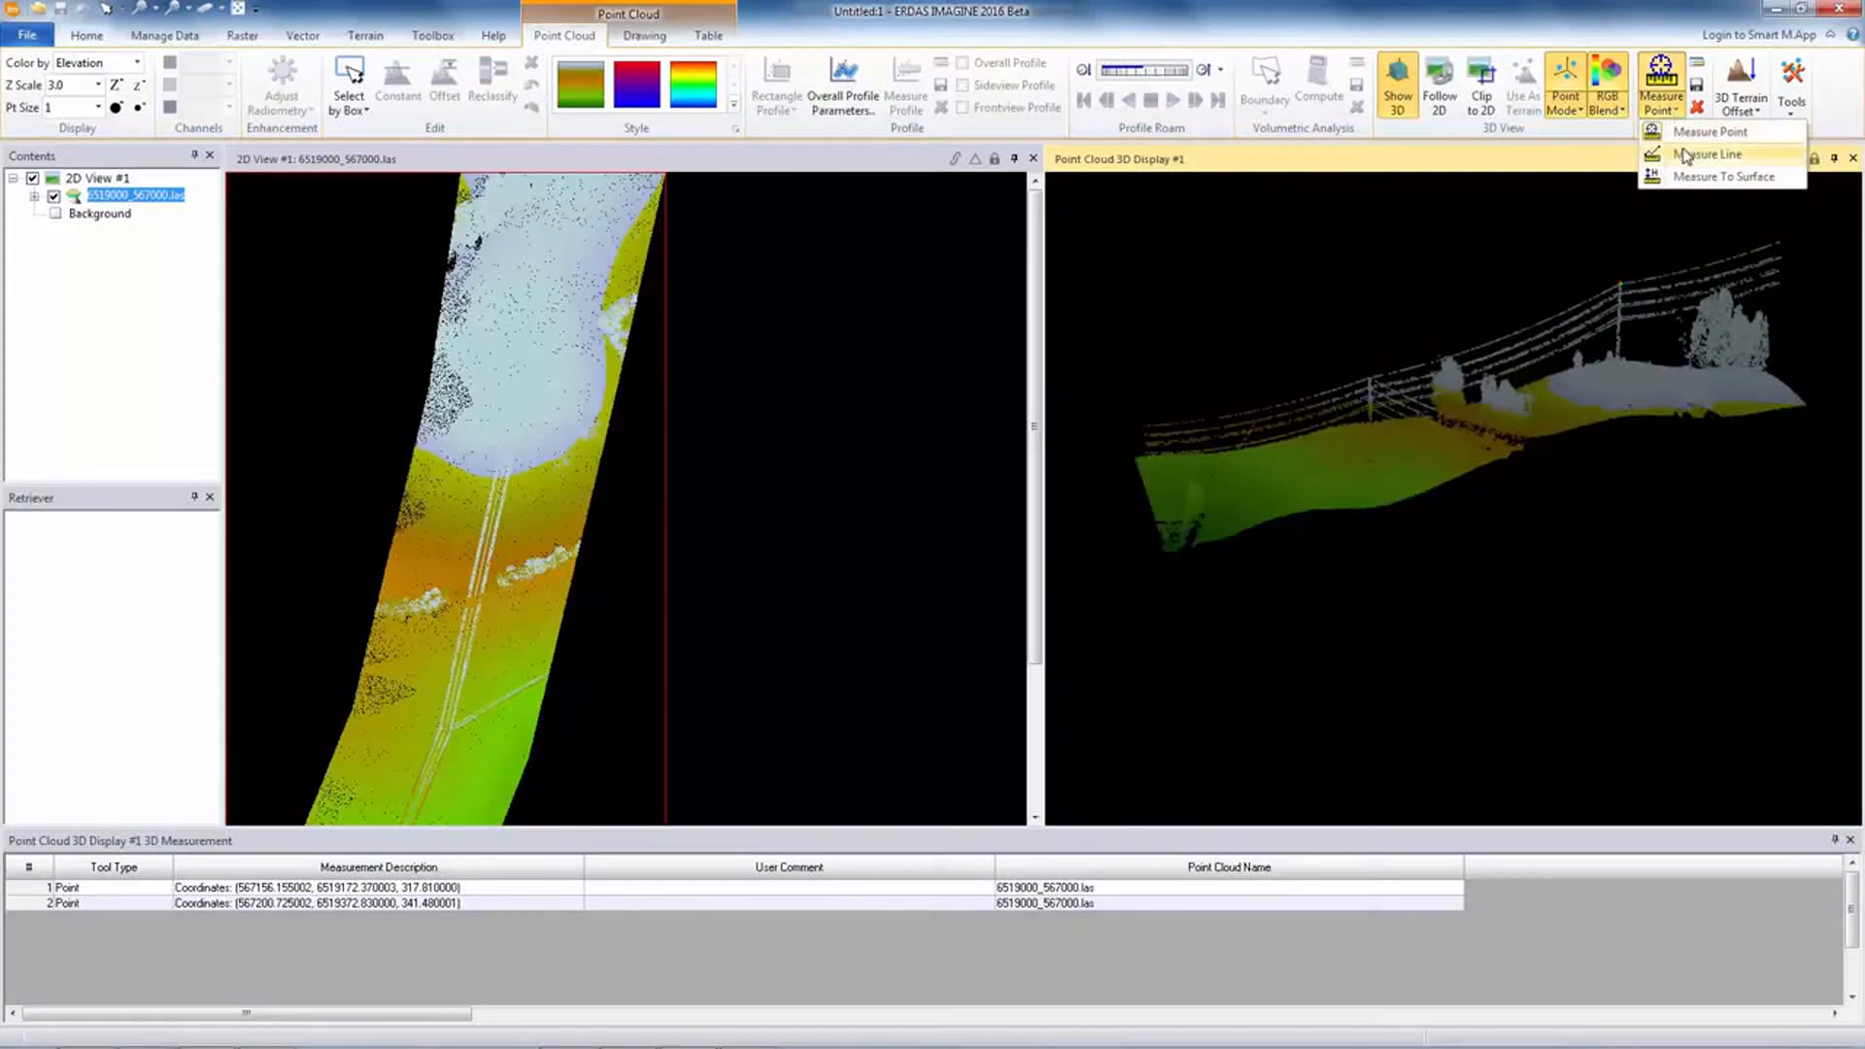
left_click(1687, 155)
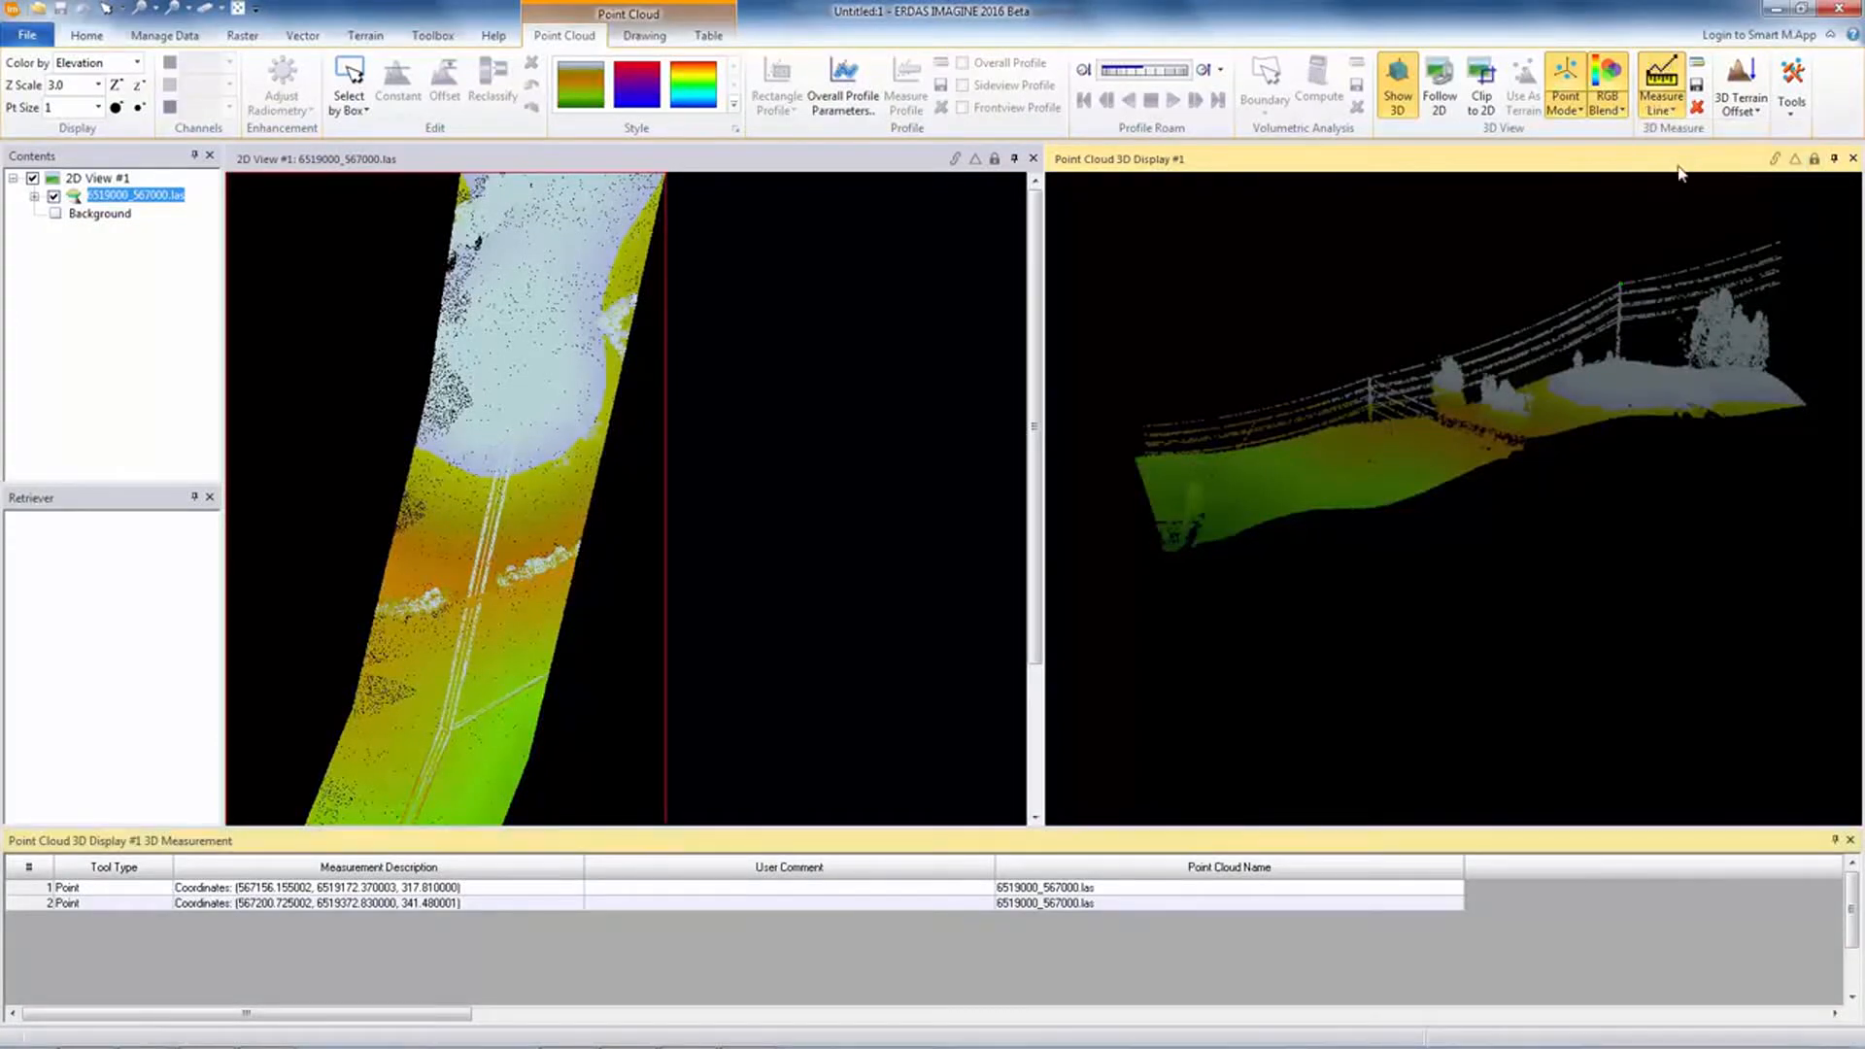
left_click(1373, 383)
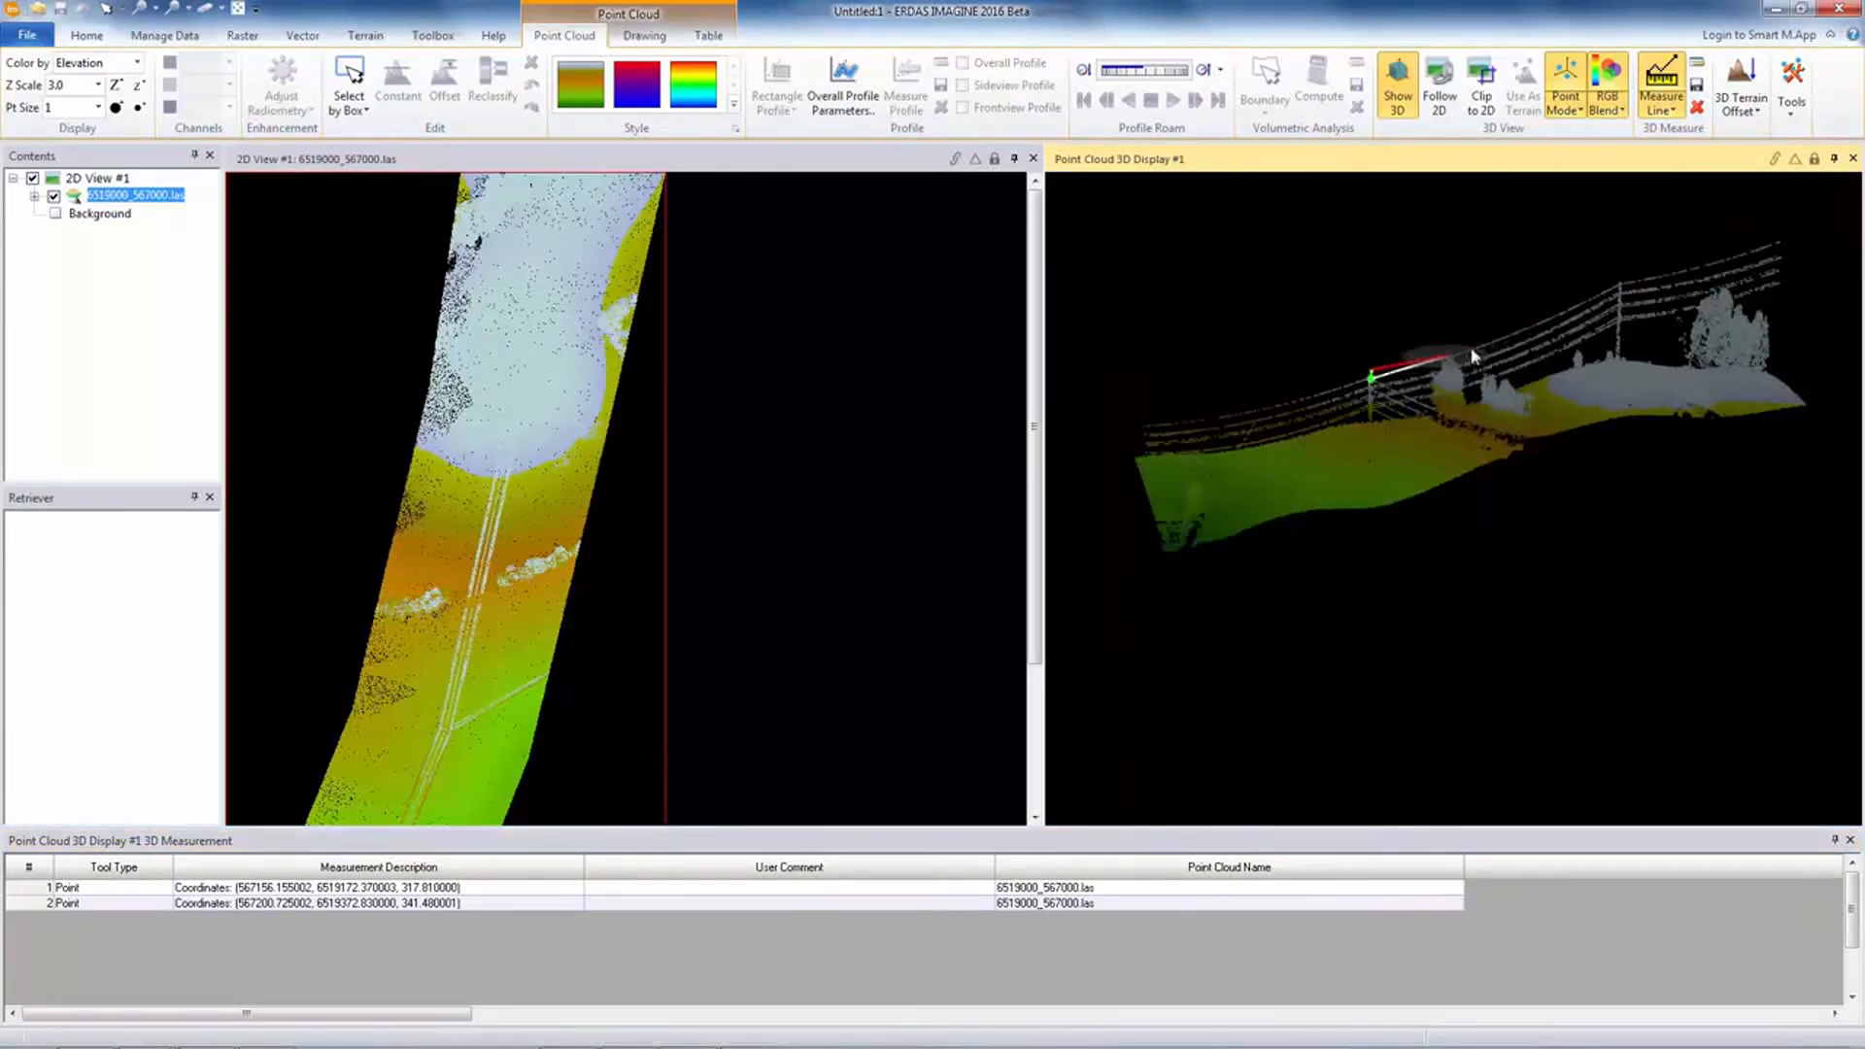
left_click(1620, 289)
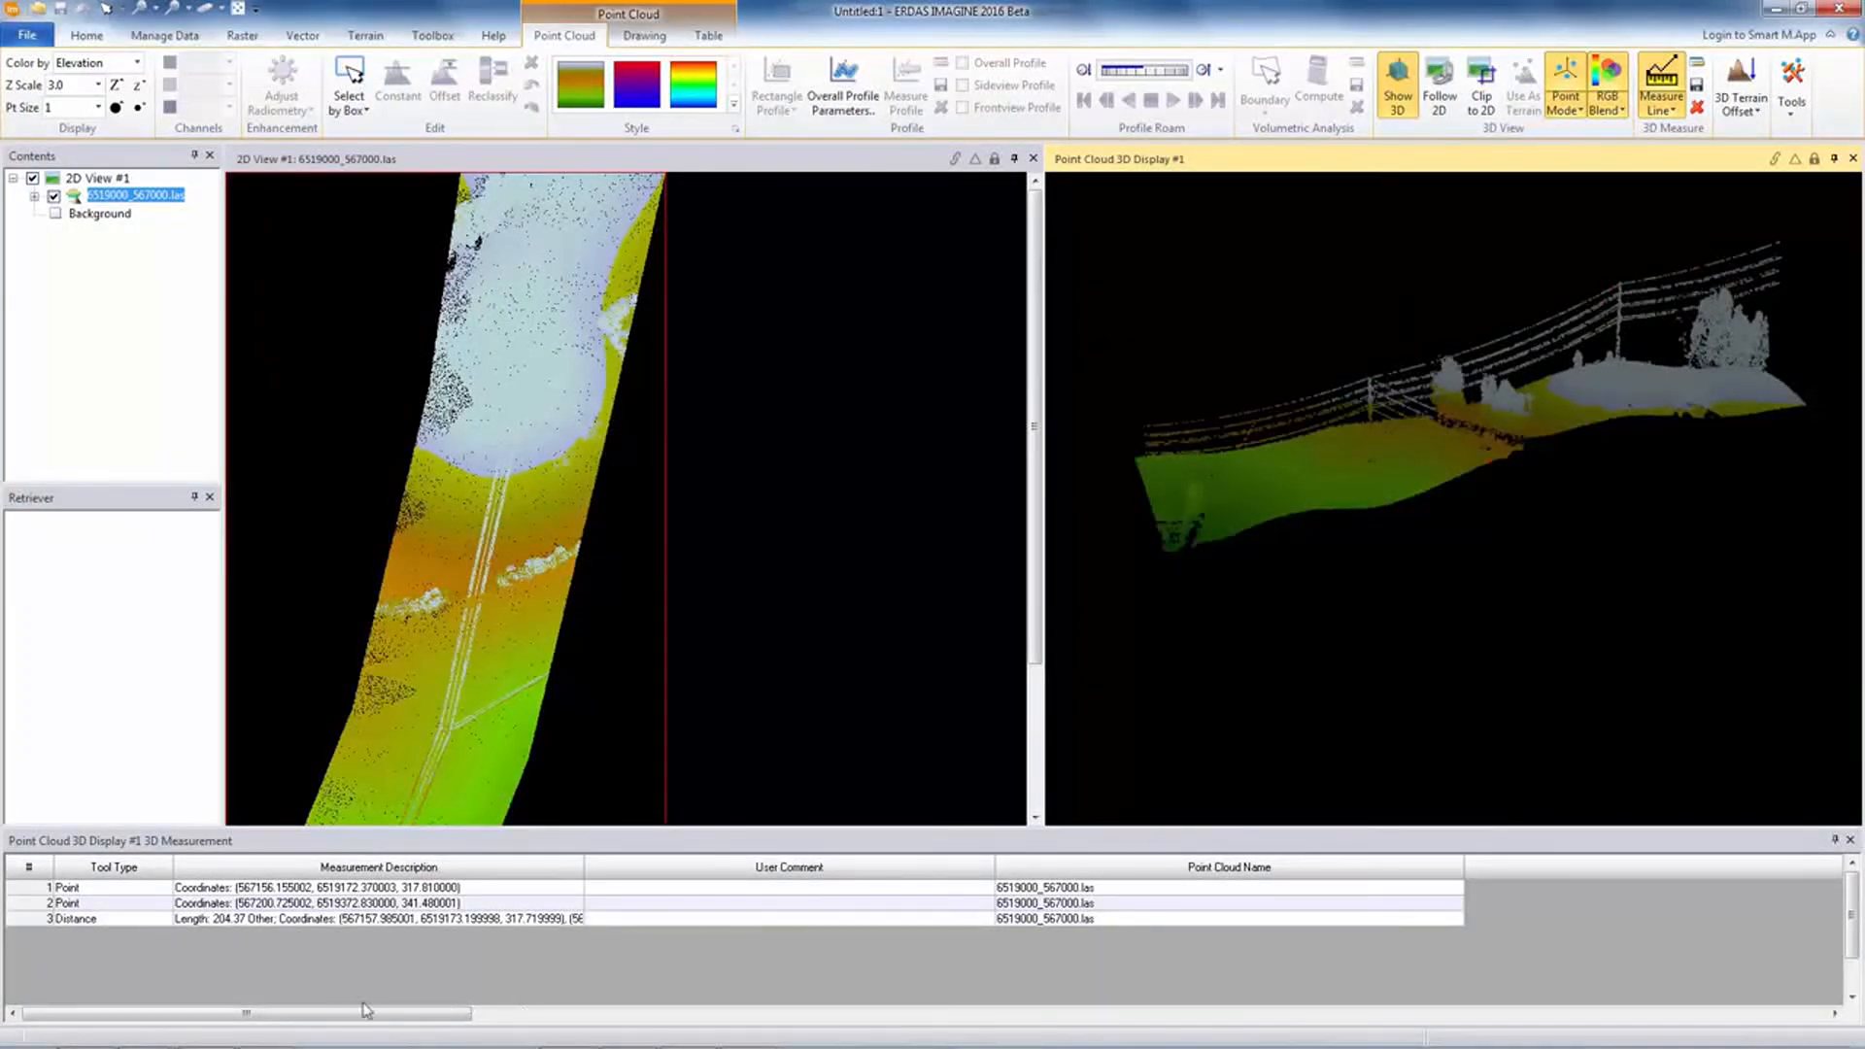
Step: Comment the measurements "First tranmission pole", "Second Transmission Pole" and "Distances between the two transmission poles", and save them as text file "3D measure"
left_click(613, 888)
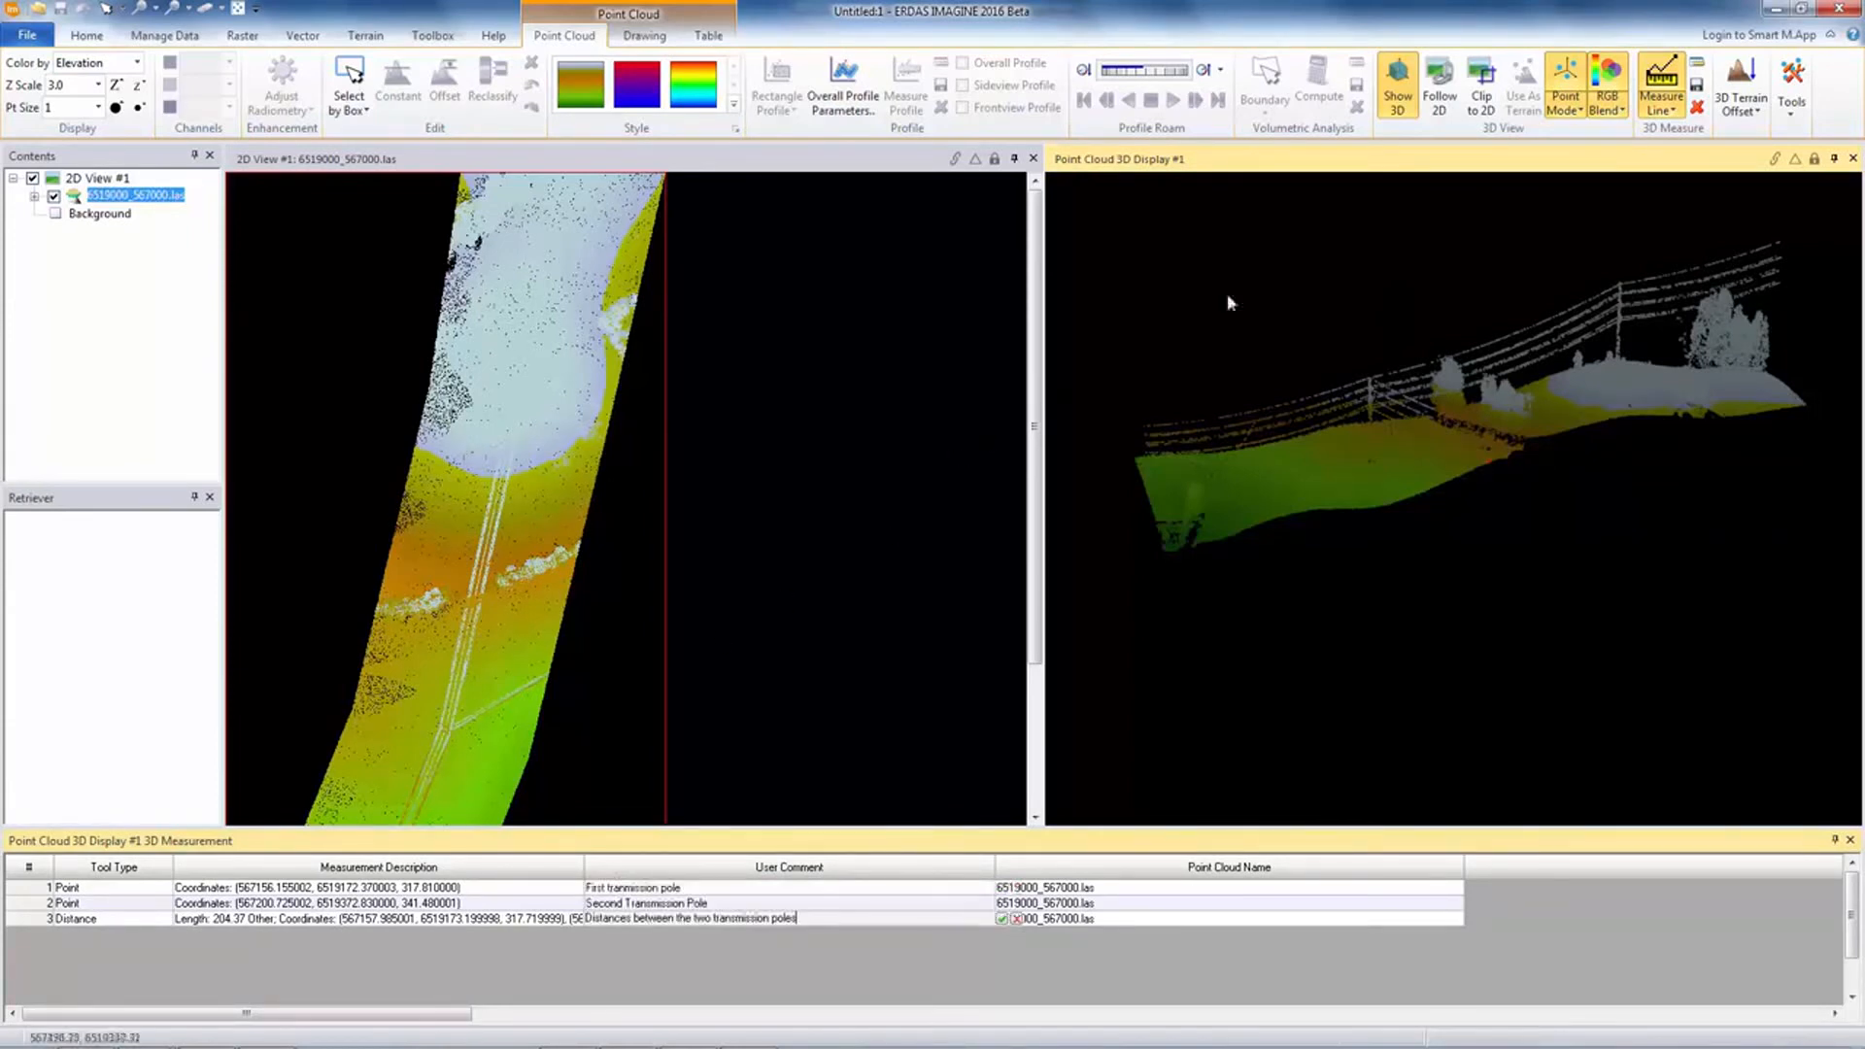
left_click(1696, 85)
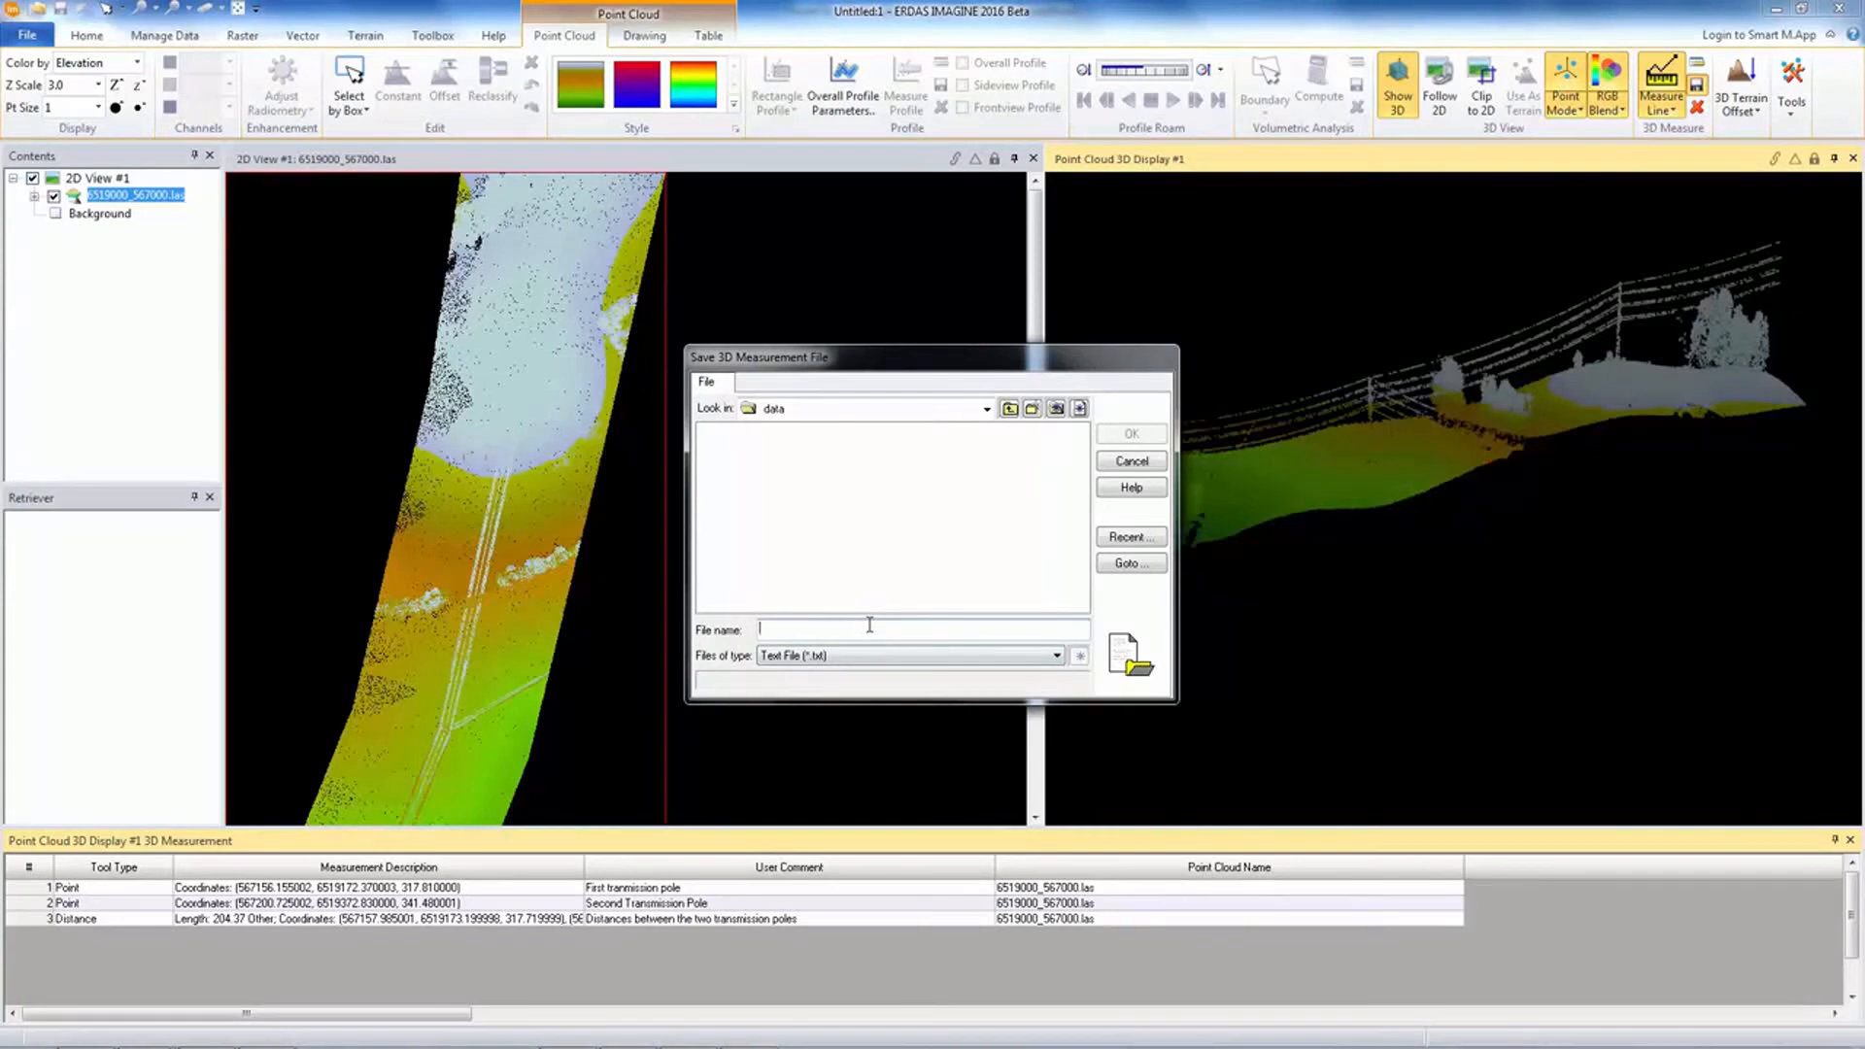
type("3D measure")
key("Return")
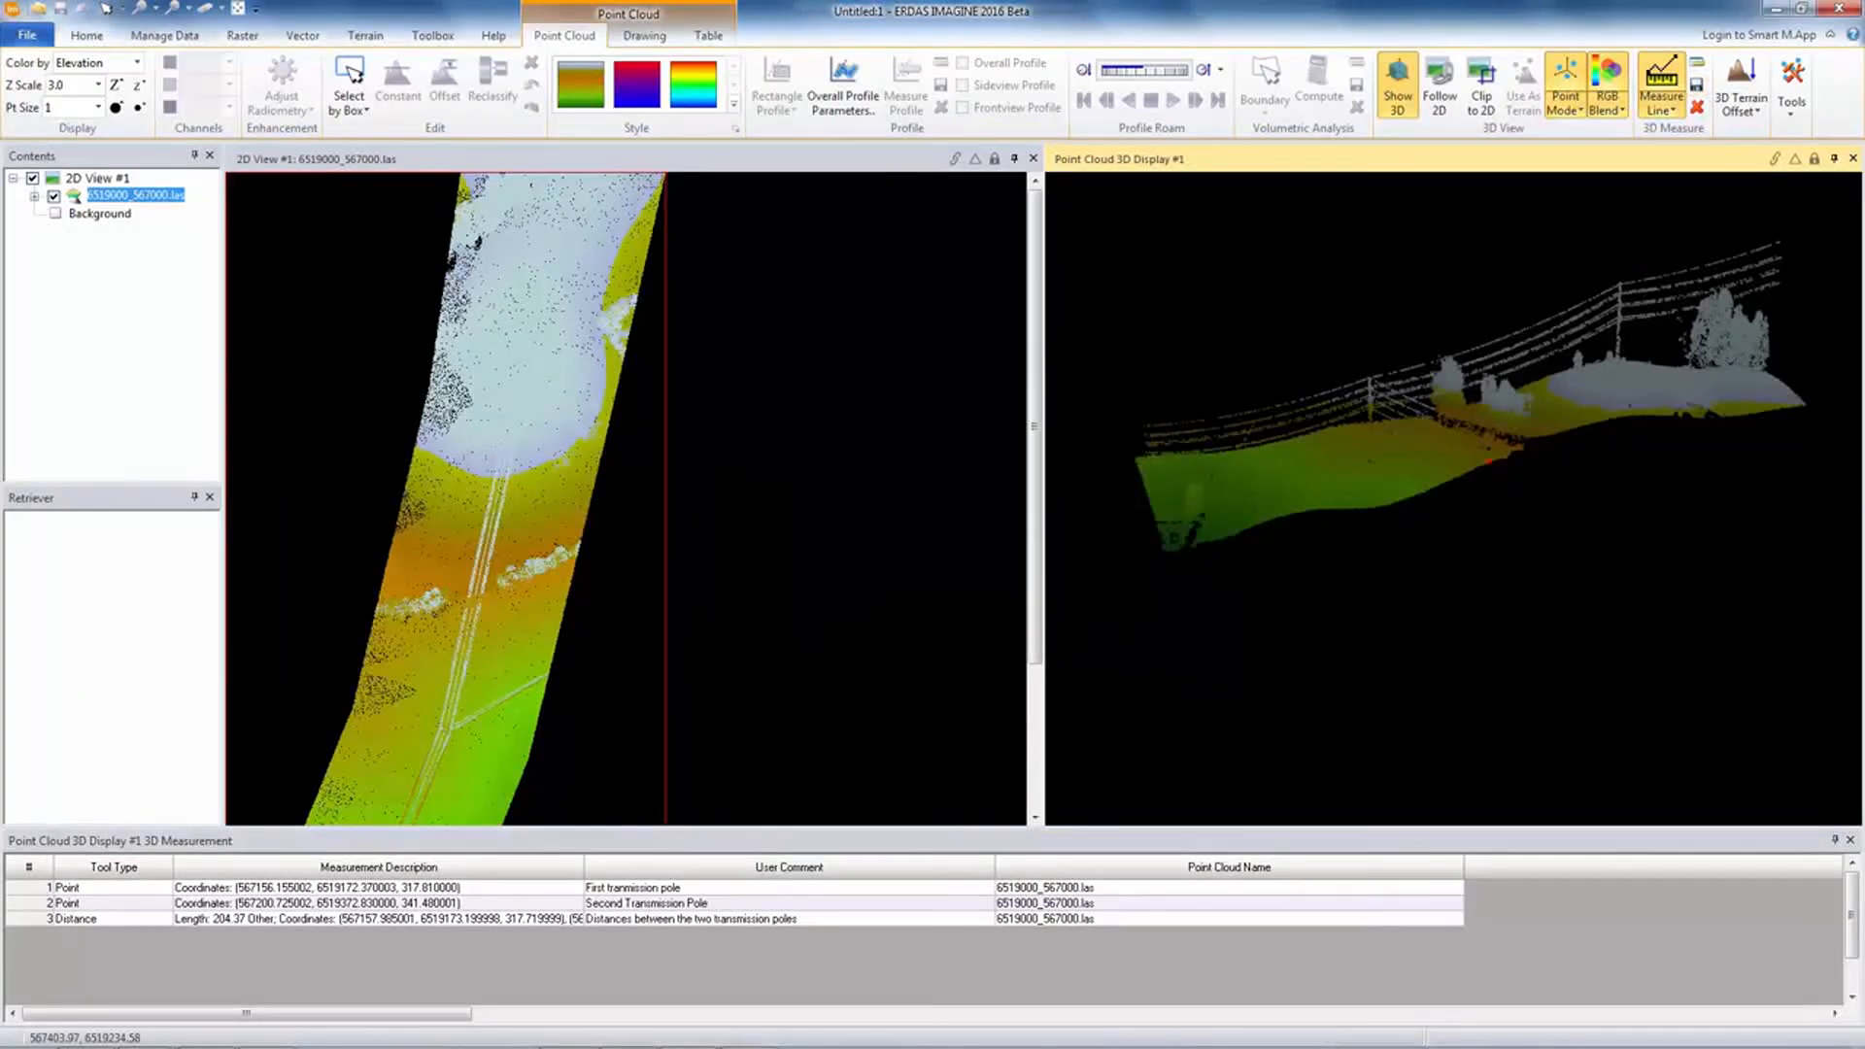